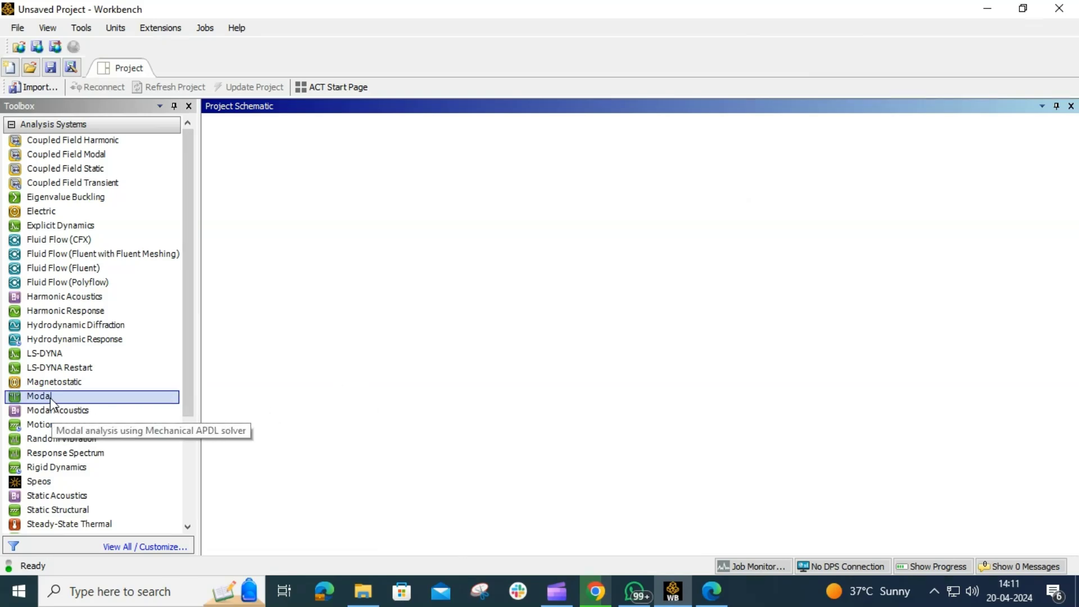
# Step: Create a standalone Modal analysis system in the empty project schematic and open its Engineering Data for editing
pyautogui.moveTo(50, 397); pyautogui.dragTo(299, 174)
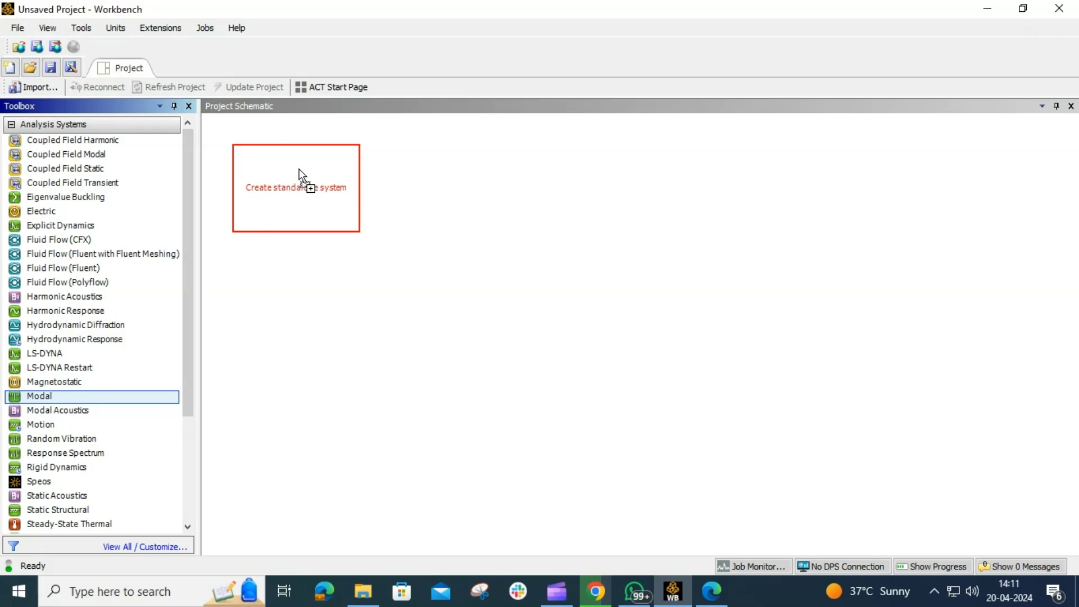
pyautogui.moveTo(300, 174); pyautogui.dragTo(301, 175)
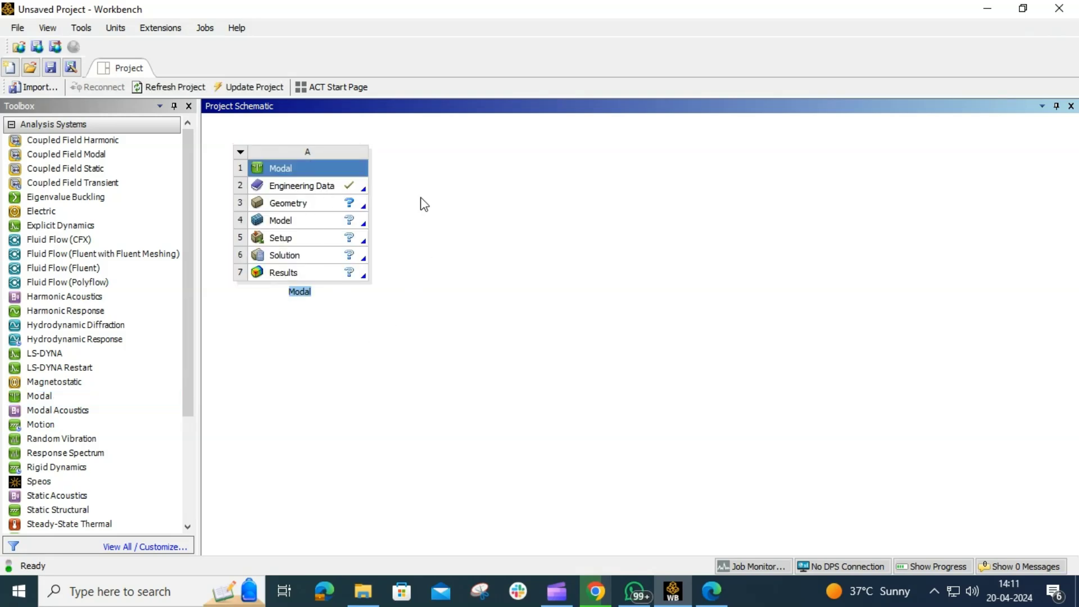
pyautogui.click(361, 194)
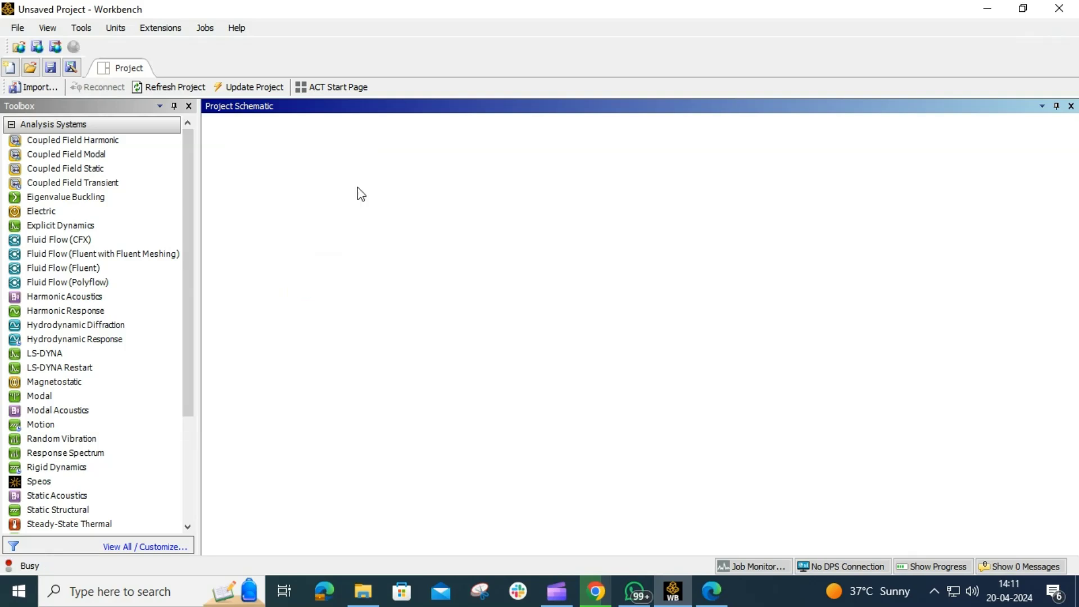
pyautogui.rightClick(360, 193)
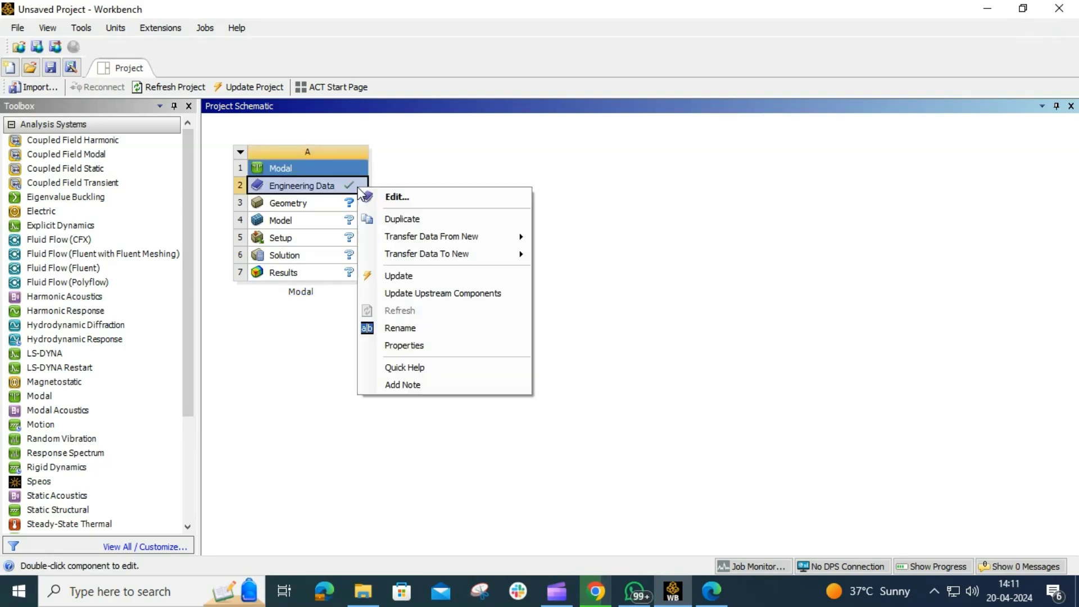
pyautogui.click(397, 198)
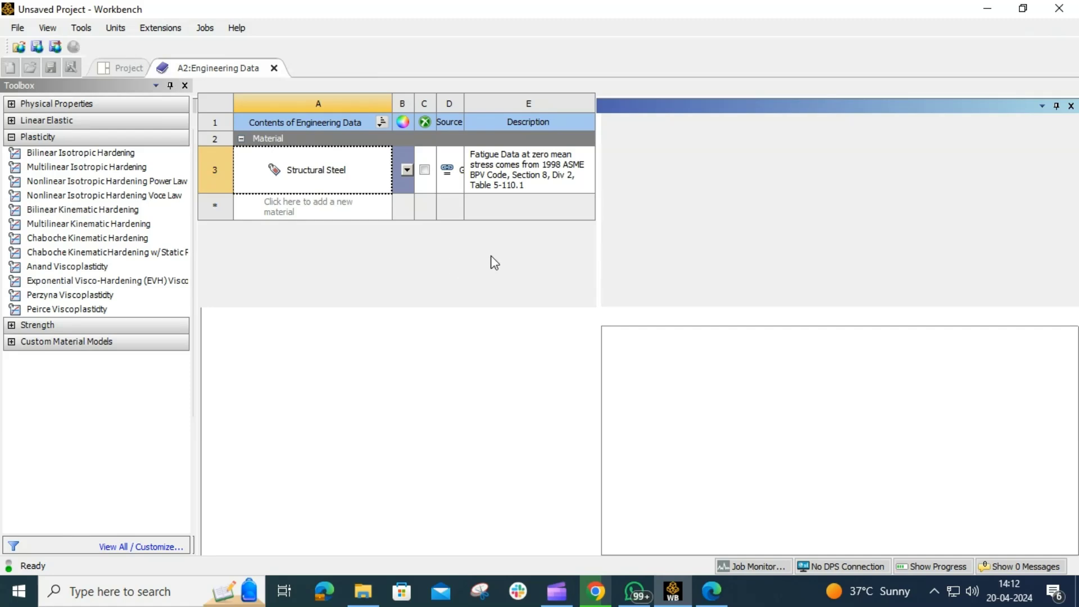
pyautogui.click(128, 70)
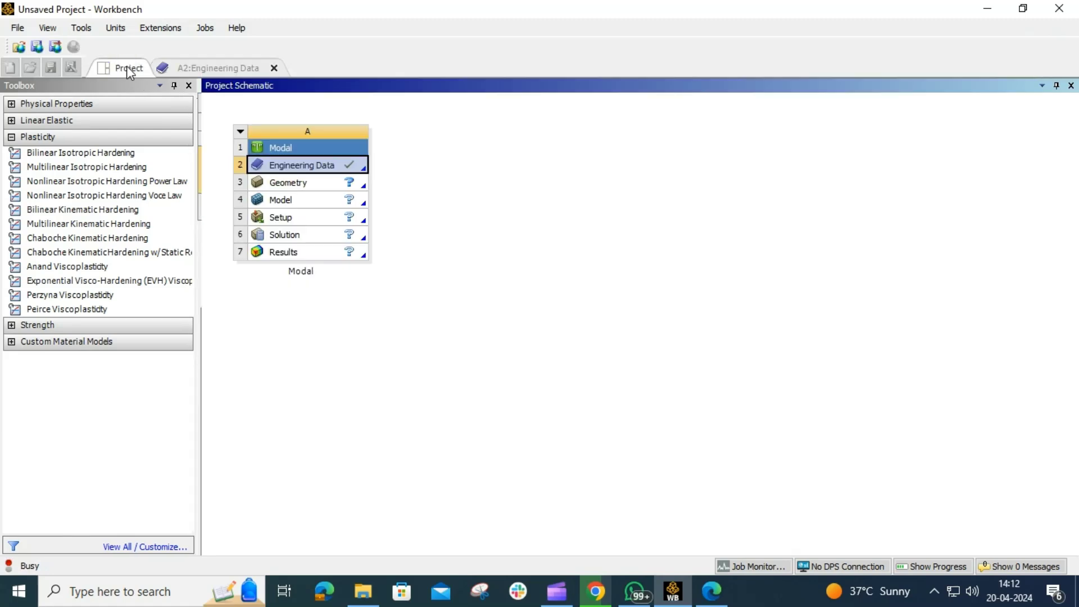
pyautogui.click(216, 69)
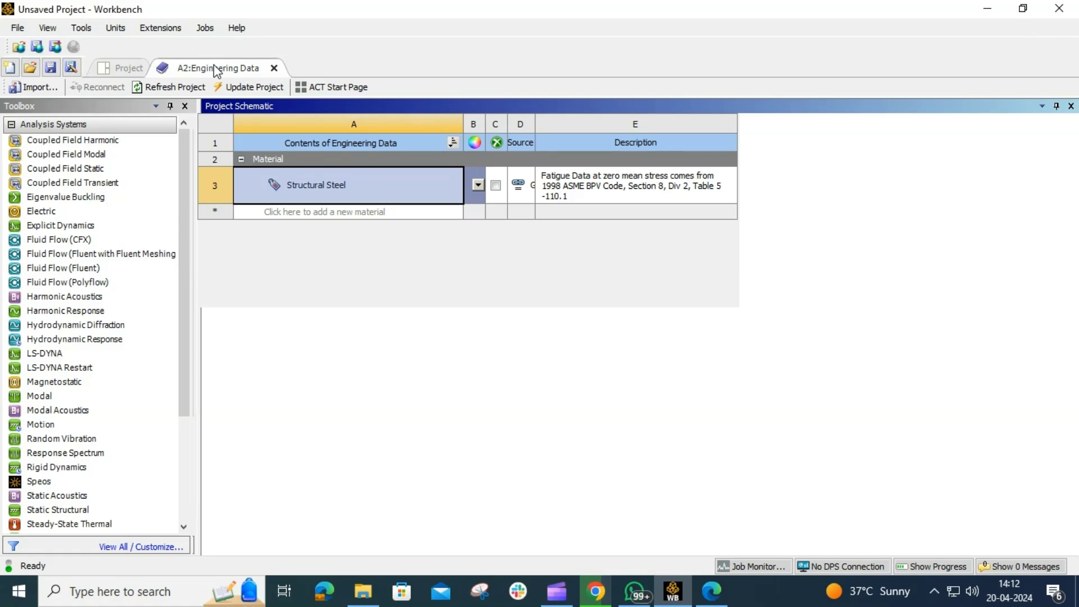
pyautogui.click(110, 66)
pyautogui.click(235, 68)
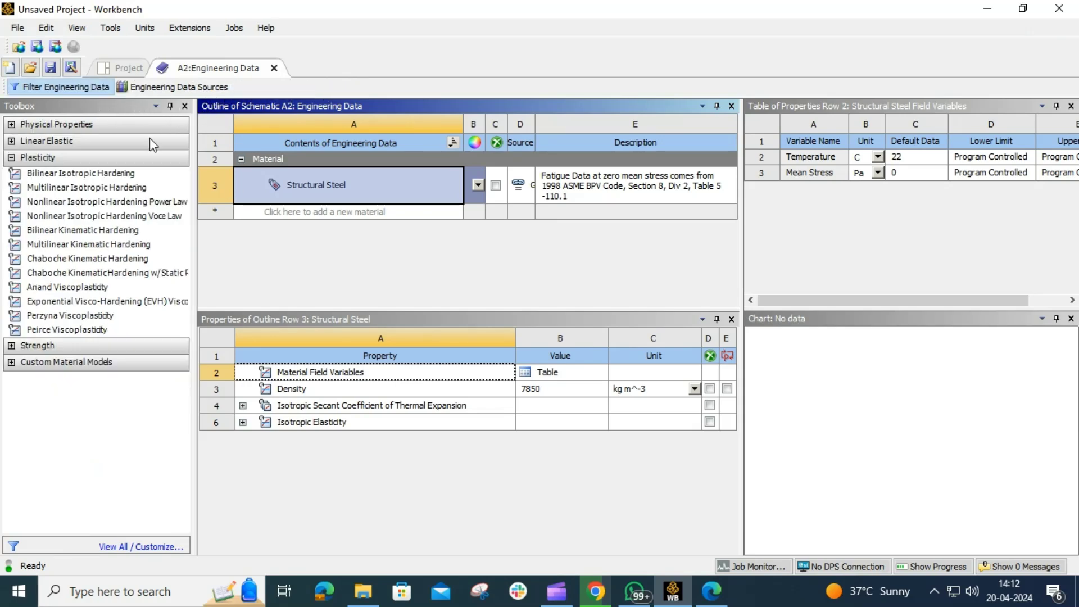
# Step: Turn off the engineering data filter and open the General Materials library among the engineering data sources
pyautogui.click(70, 89)
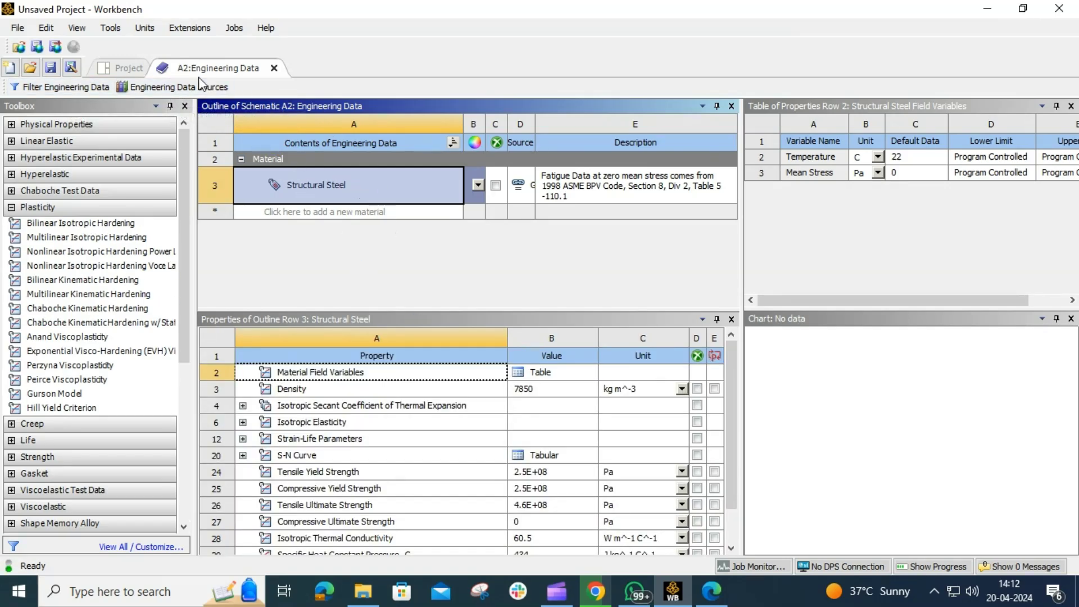
pyautogui.click(193, 88)
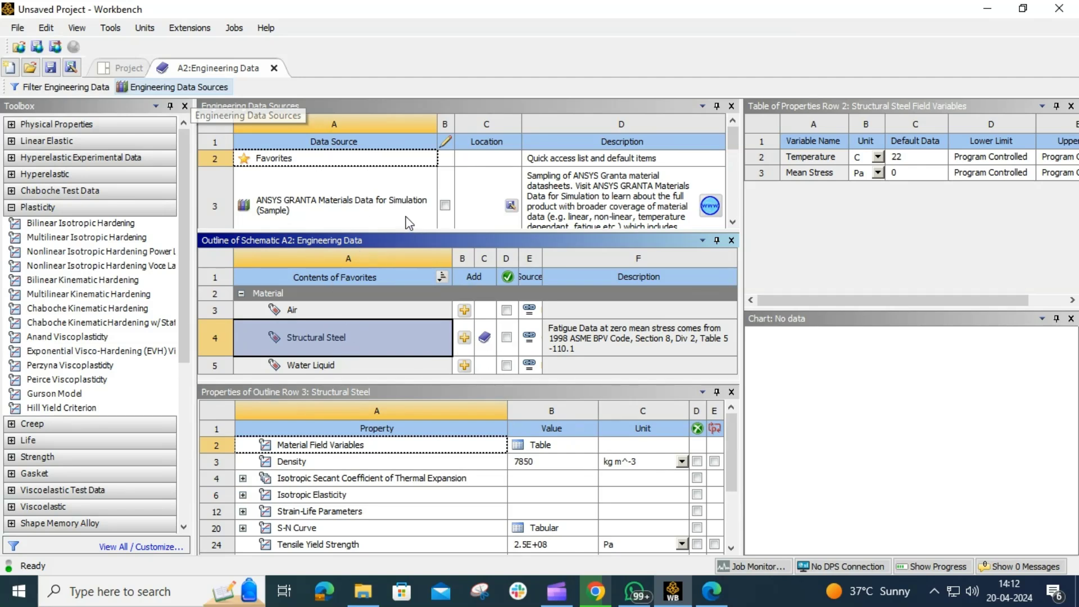
pyautogui.click(733, 223)
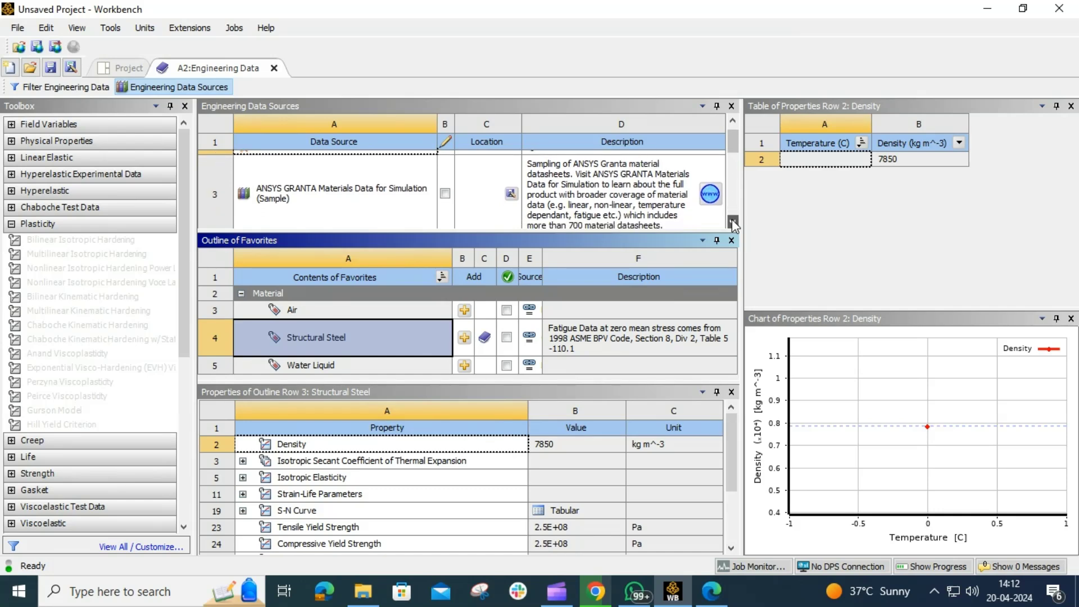
pyautogui.click(733, 223)
pyautogui.click(732, 223)
pyautogui.click(733, 222)
pyautogui.click(733, 222)
pyautogui.click(733, 223)
pyautogui.click(733, 222)
pyautogui.click(732, 223)
pyautogui.click(732, 223)
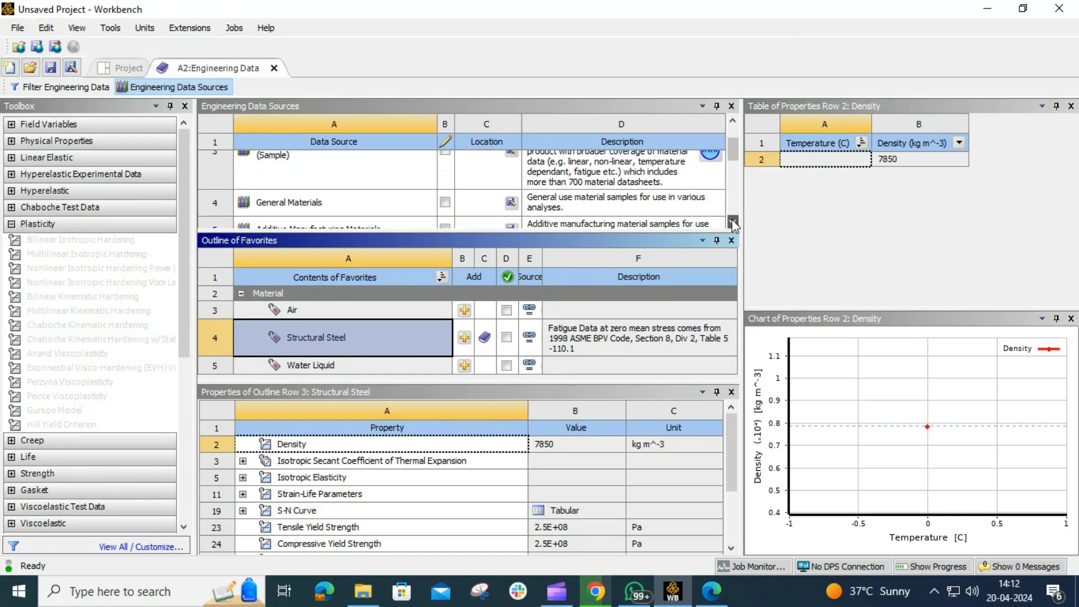
pyautogui.click(733, 223)
pyautogui.click(733, 223)
pyautogui.click(732, 222)
pyautogui.click(309, 192)
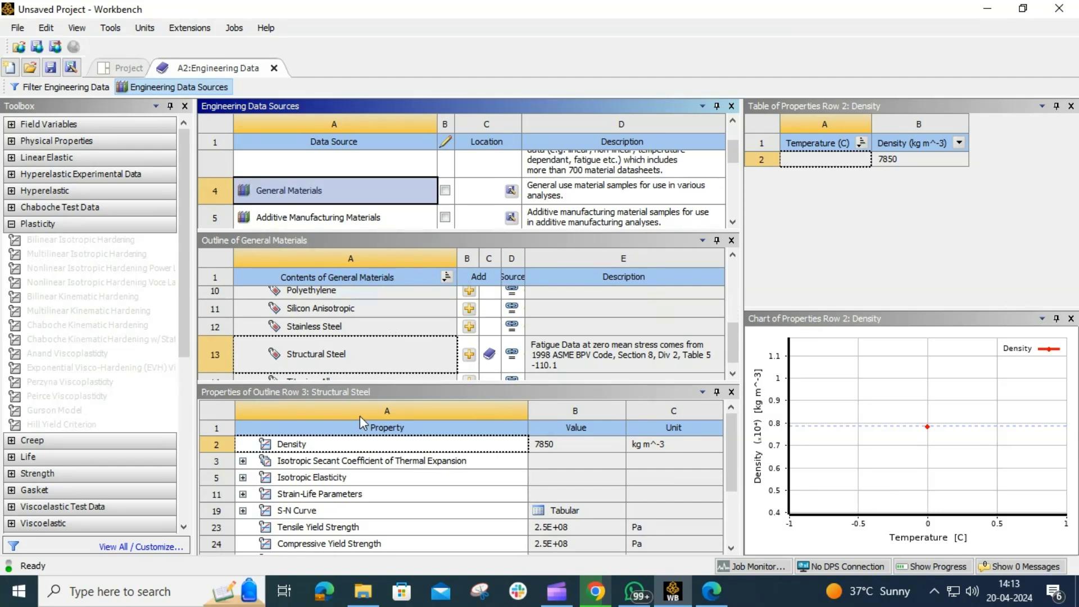
# Step: Add Aluminum Alloy from the General Materials library to the project's engineering data
pyautogui.scroll(-1, 312, 354)
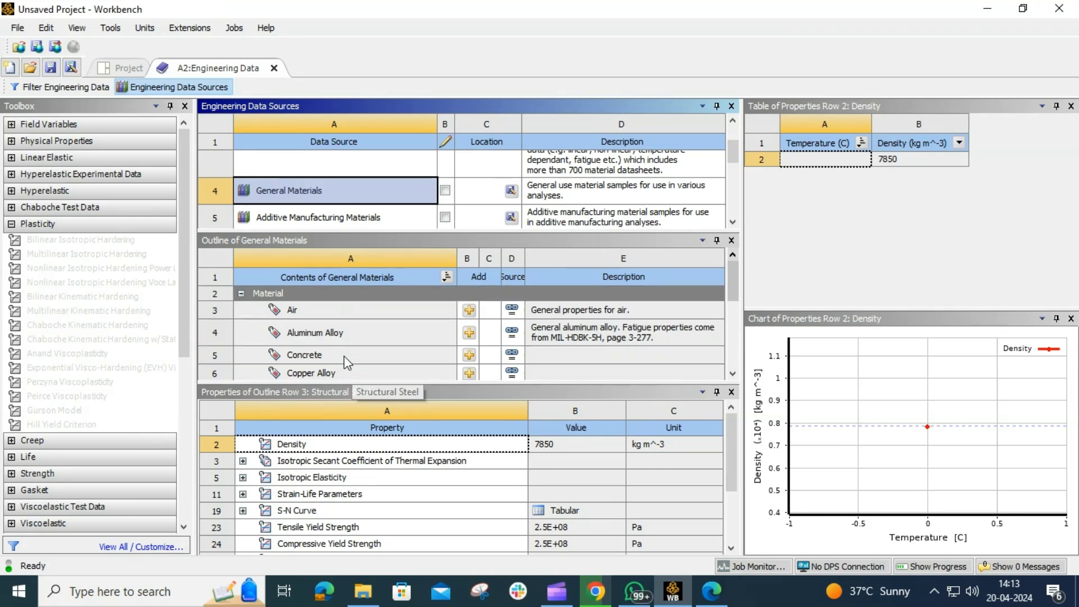
pyautogui.click(469, 334)
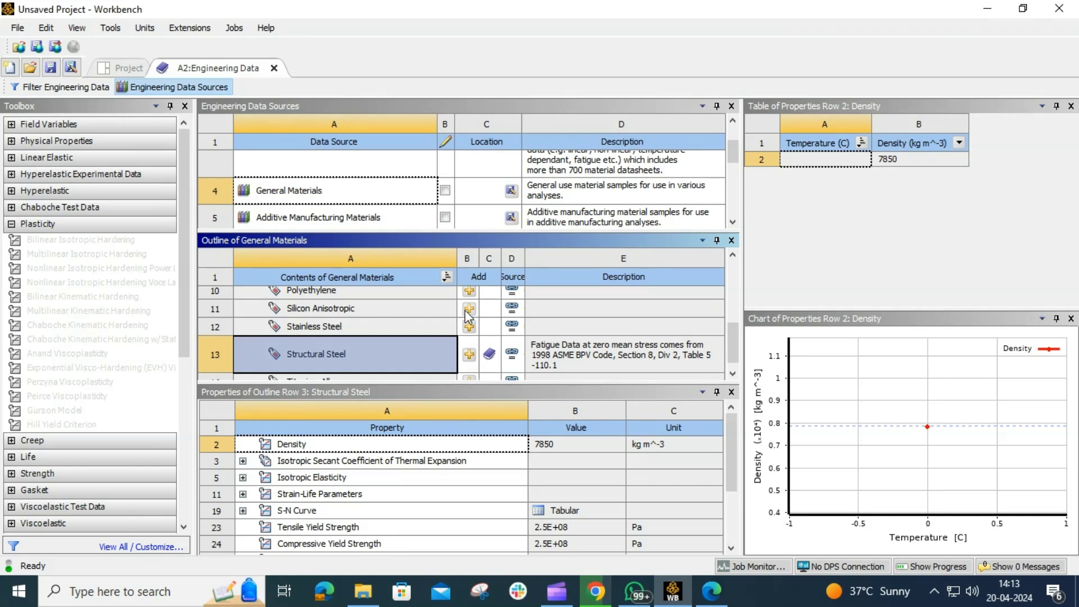
pyautogui.scroll(2, 470, 324)
pyautogui.scroll(2, 450, 337)
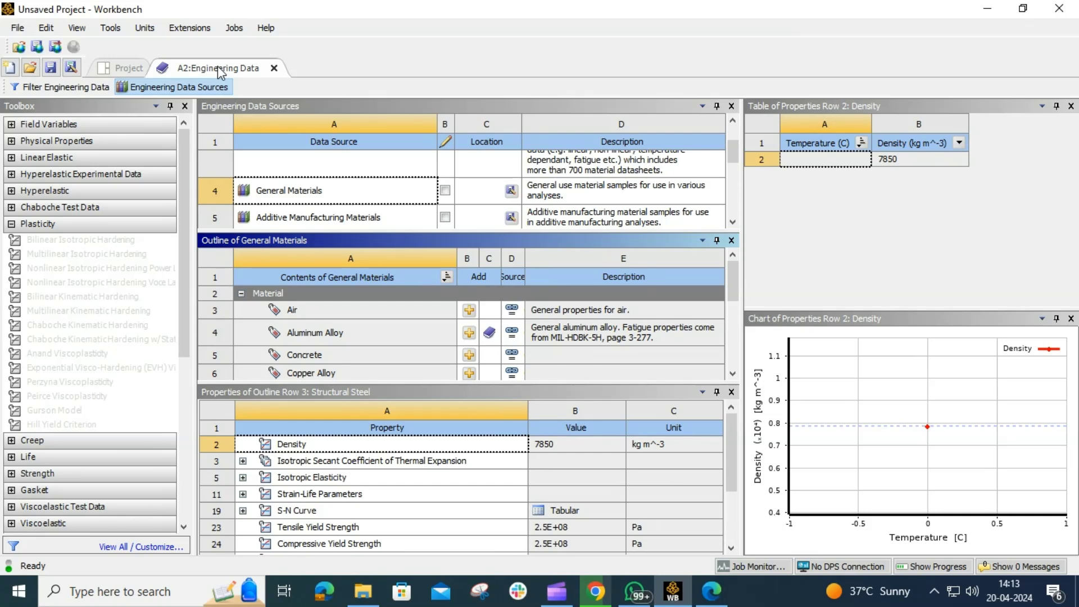
pyautogui.click(361, 217)
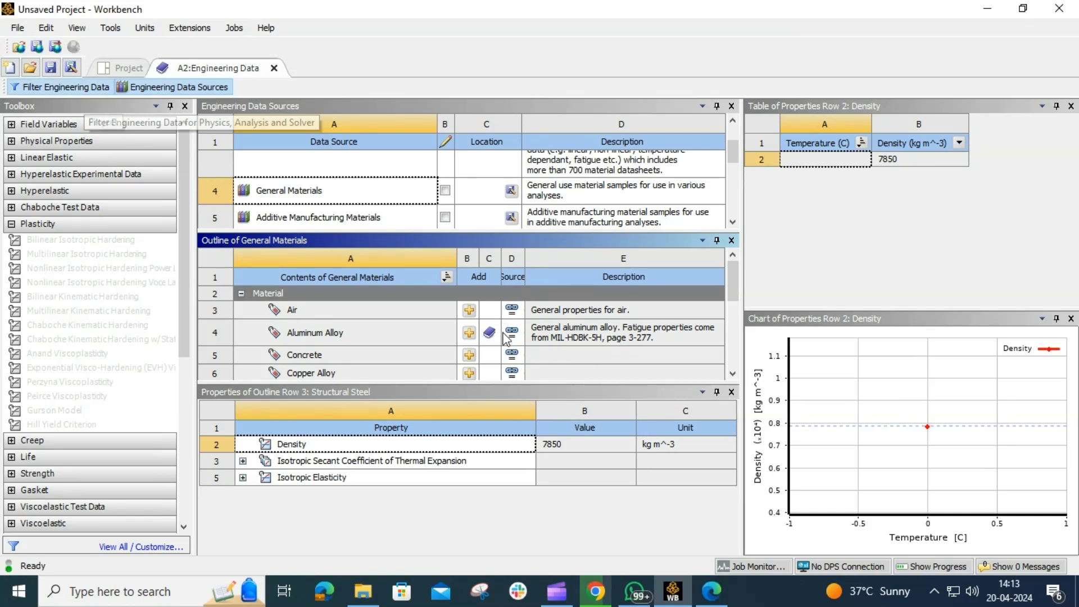
pyautogui.click(87, 87)
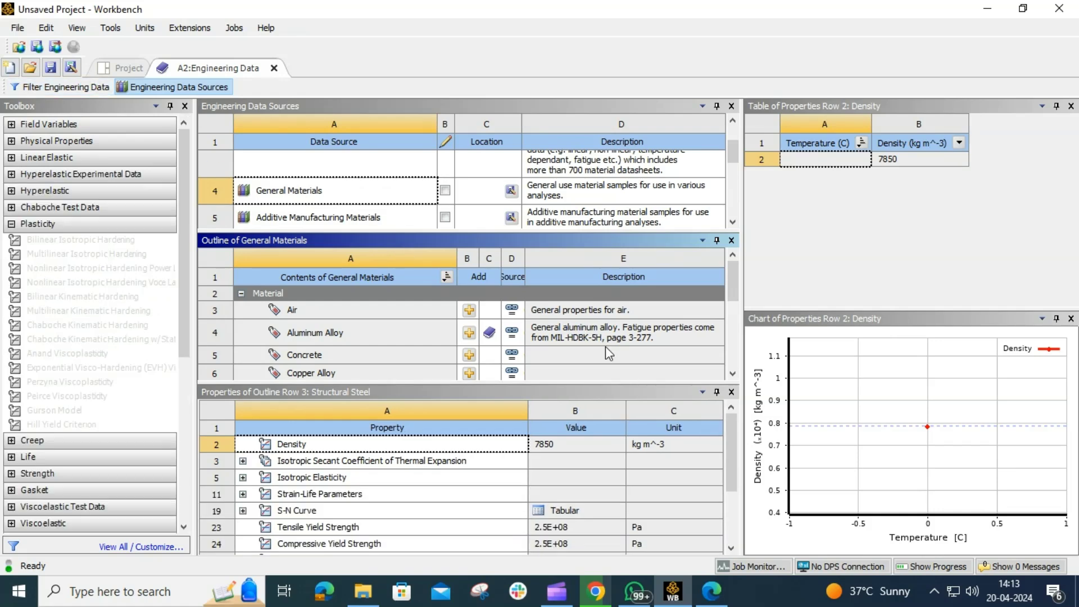
pyautogui.scroll(-2, 475, 140)
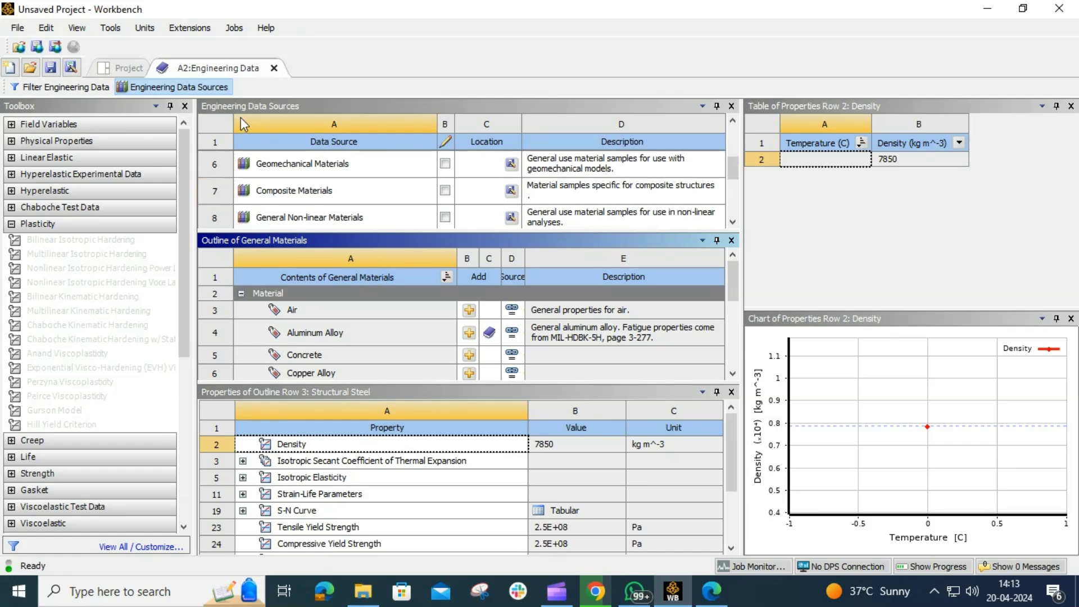
# Step: Close the data sources list and suppress Structural Steel in the Modal system's engineering data
pyautogui.click(195, 87)
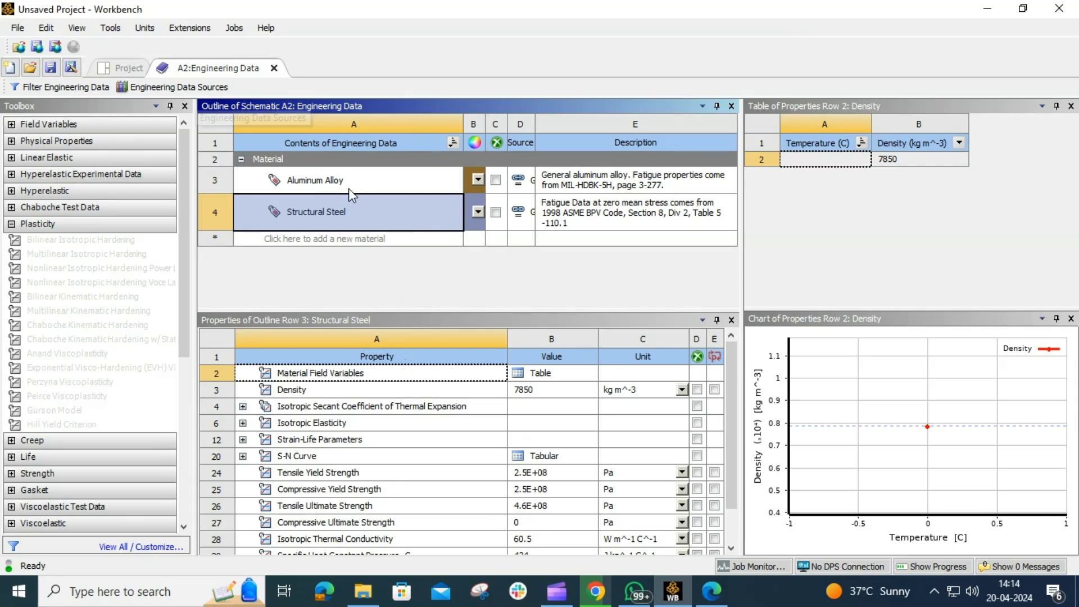
pyautogui.click(386, 204)
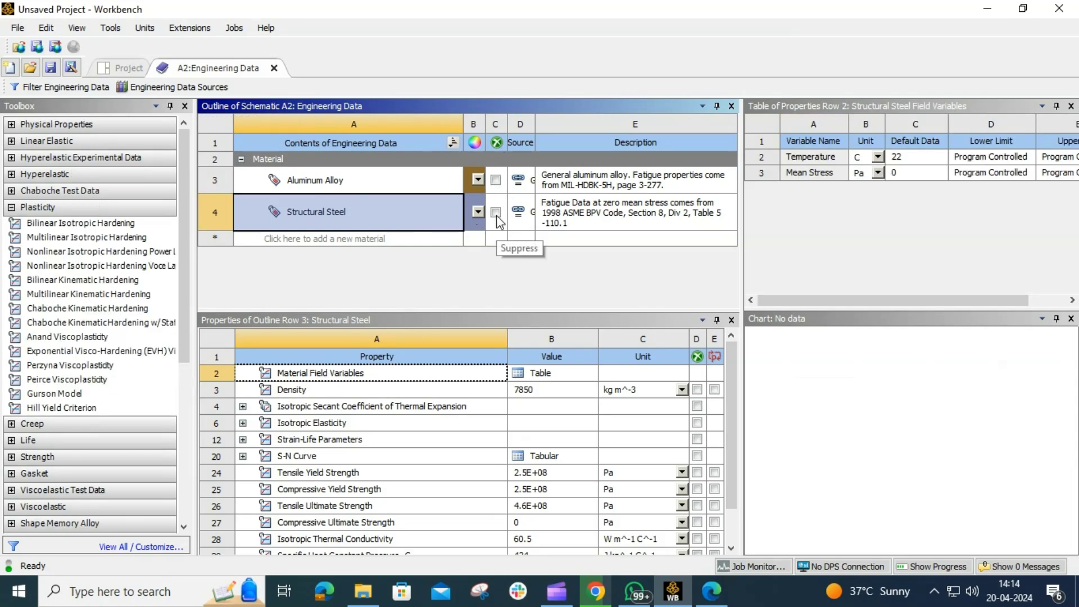
pyautogui.click(496, 213)
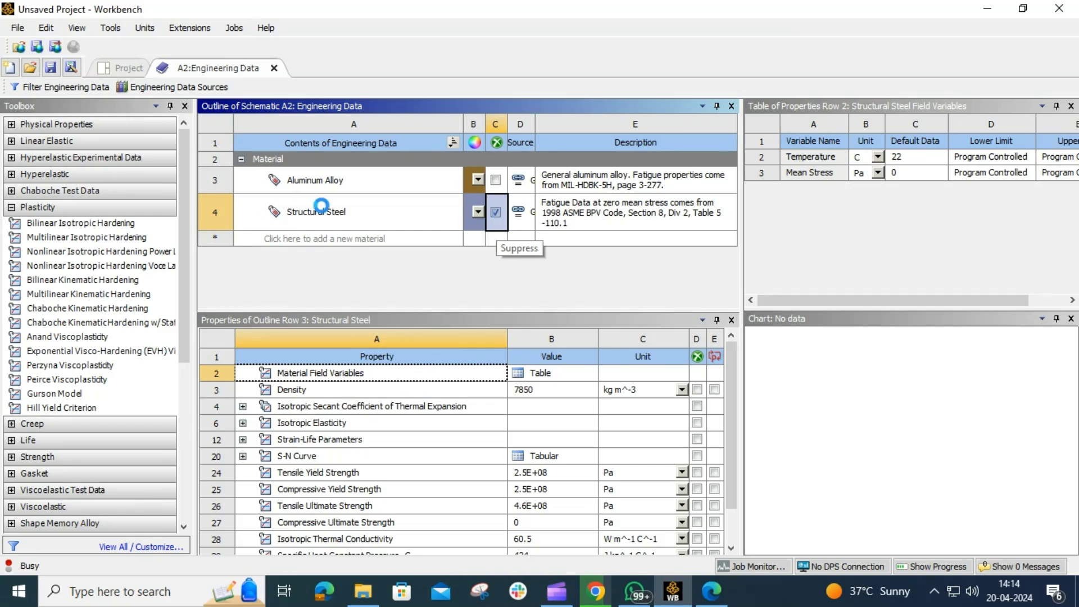
# Step: Return to the project schematic and start a new DesignModeler geometry for the Modal system
pyautogui.click(120, 68)
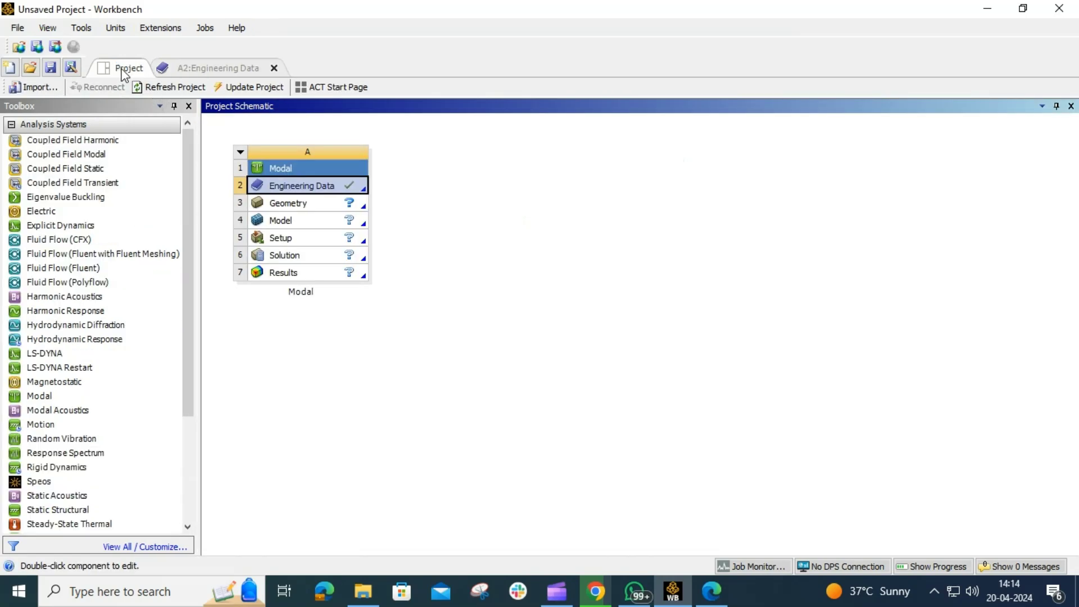
pyautogui.click(360, 207)
pyautogui.click(363, 208)
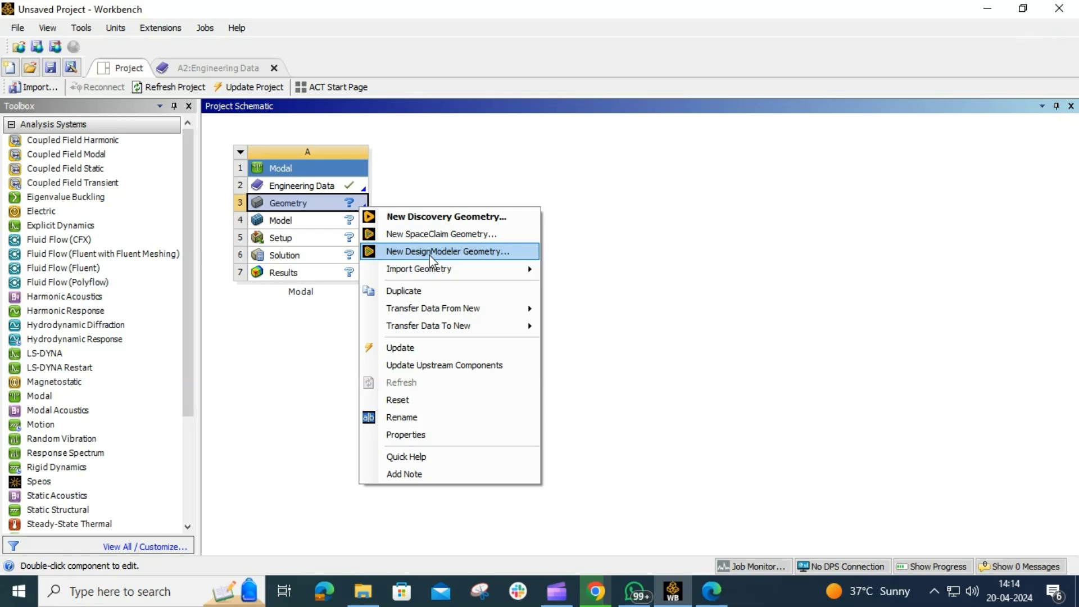
pyautogui.click(433, 252)
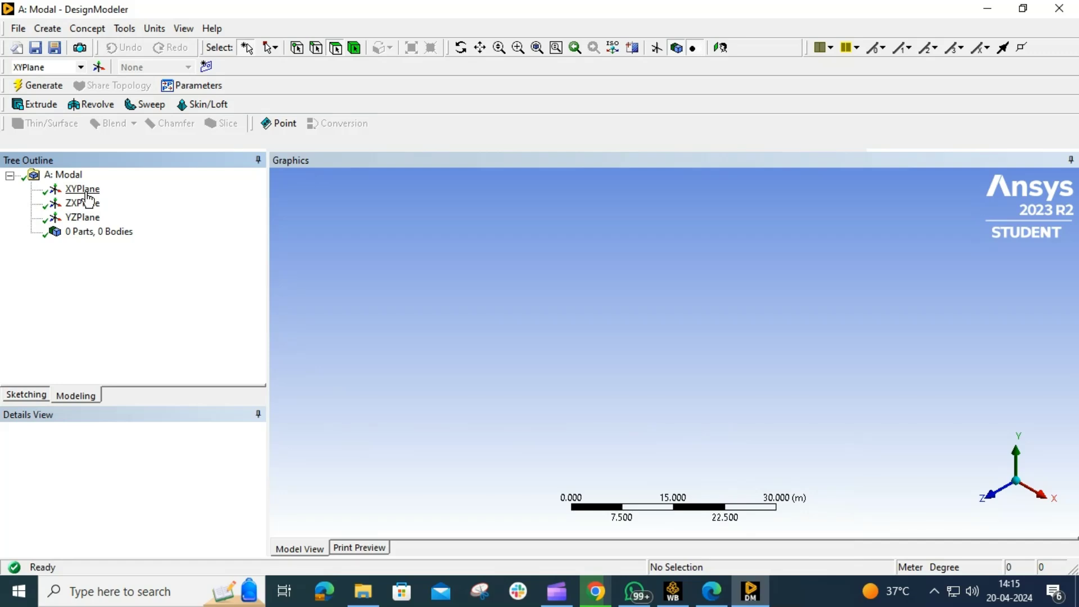
# Step: Face the XY plane and sketch a horizontal line about 48 m long from the origin along the positive X axis
pyautogui.click(83, 189)
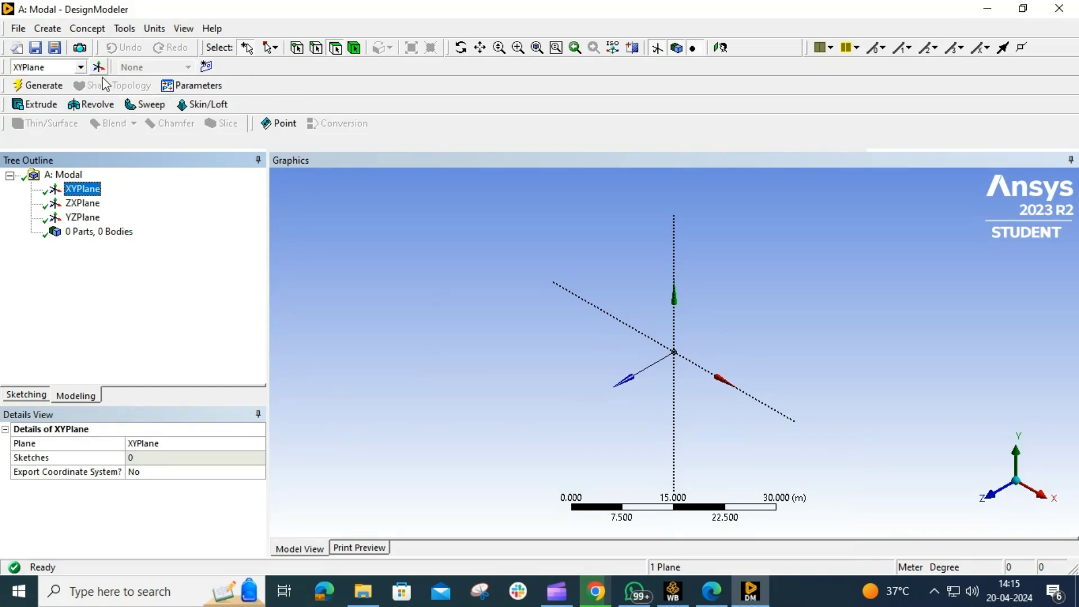
pyautogui.click(722, 47)
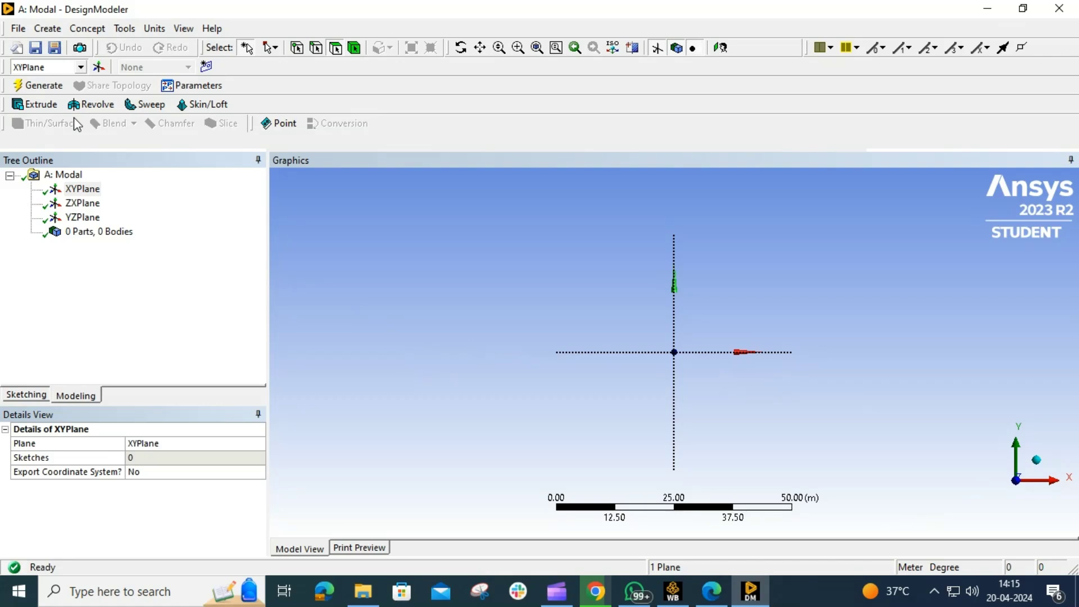
pyautogui.click(28, 396)
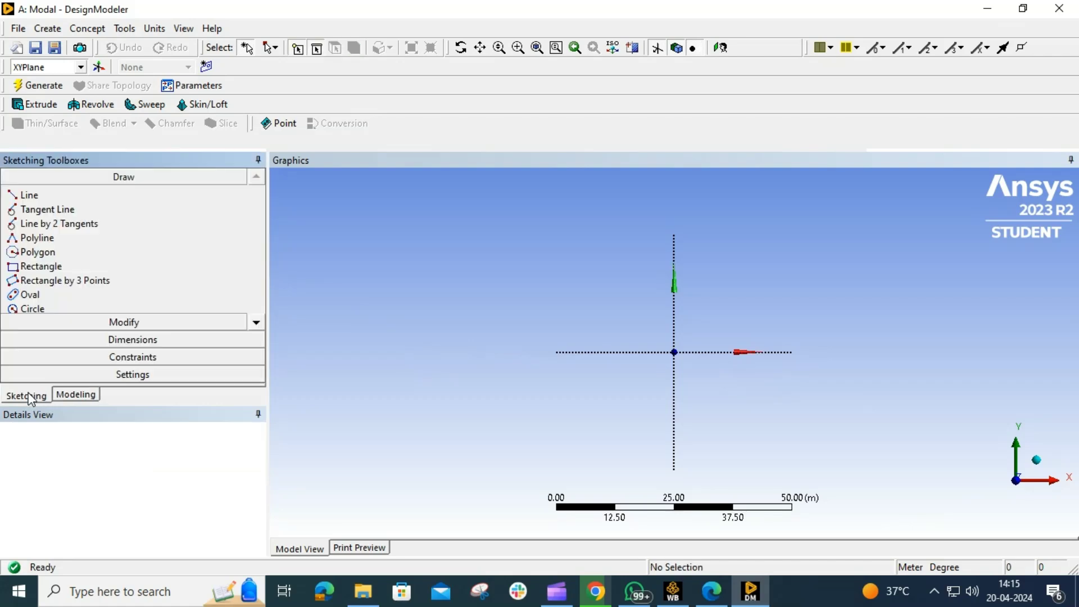
pyautogui.click(25, 198)
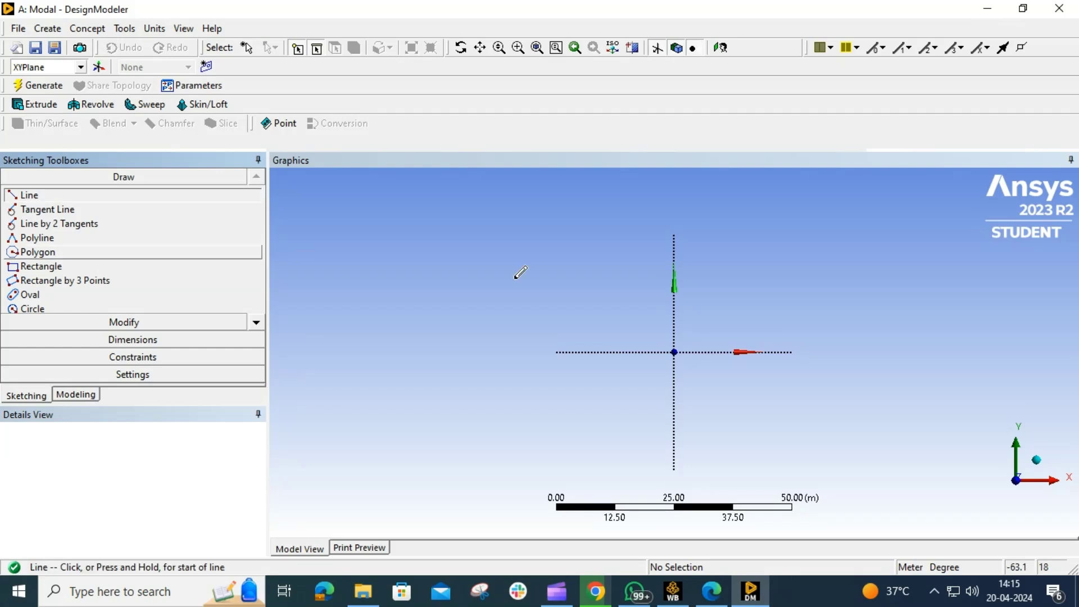
pyautogui.click(674, 353)
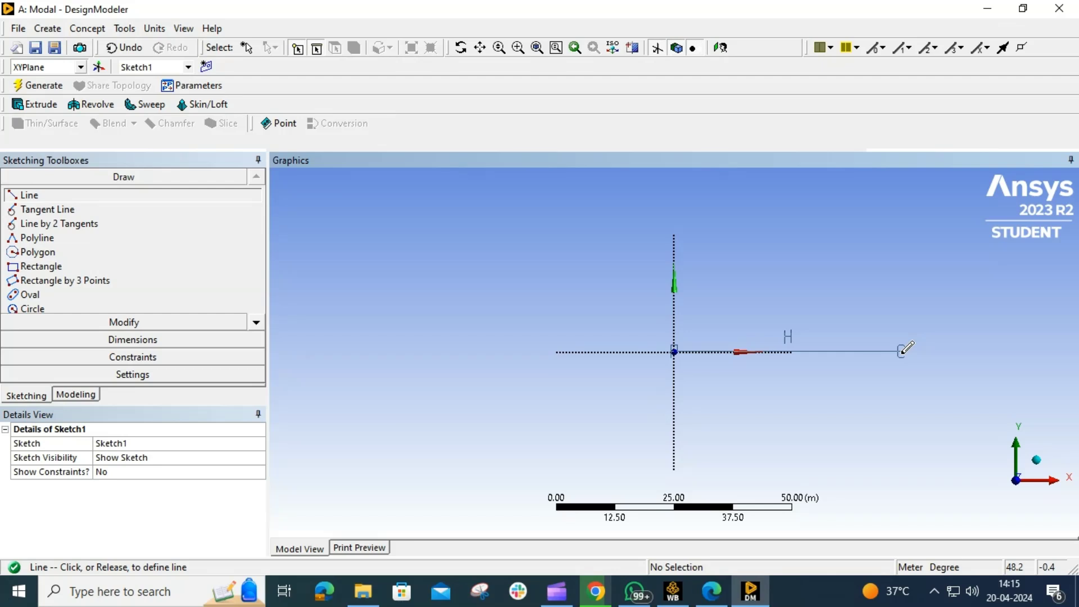
pyautogui.click(903, 350)
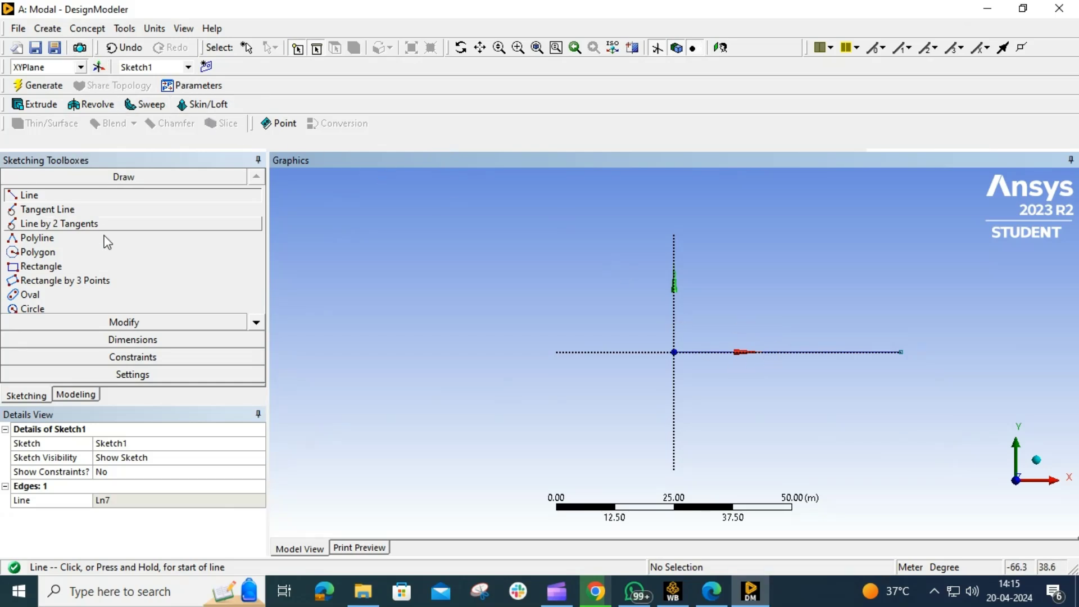
# Step: Add a general dimension for the horizontal line's length and place it just below the line
pyautogui.click(128, 323)
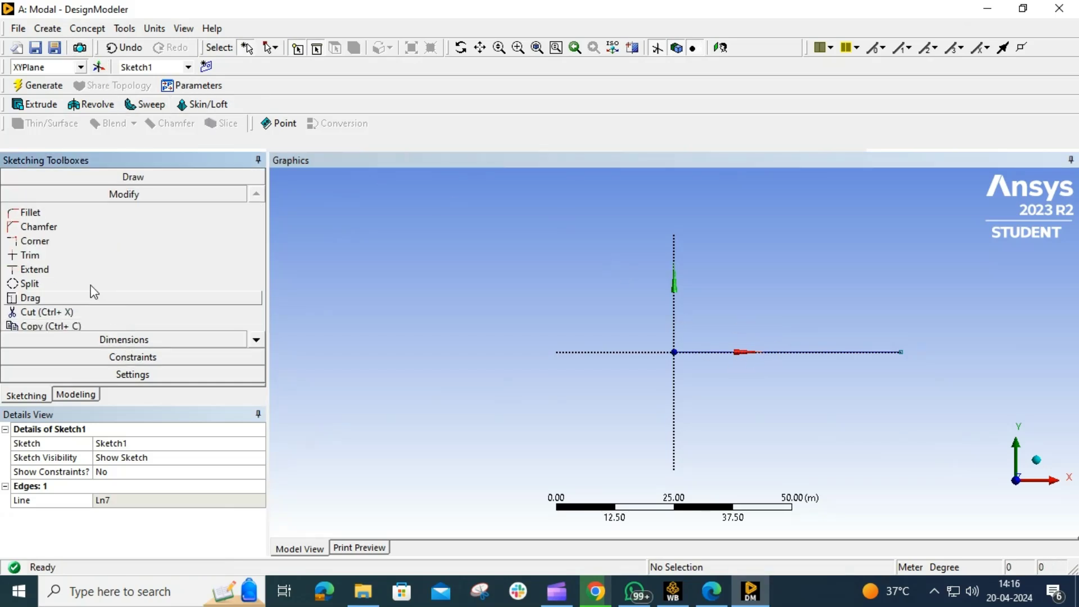
pyautogui.click(99, 339)
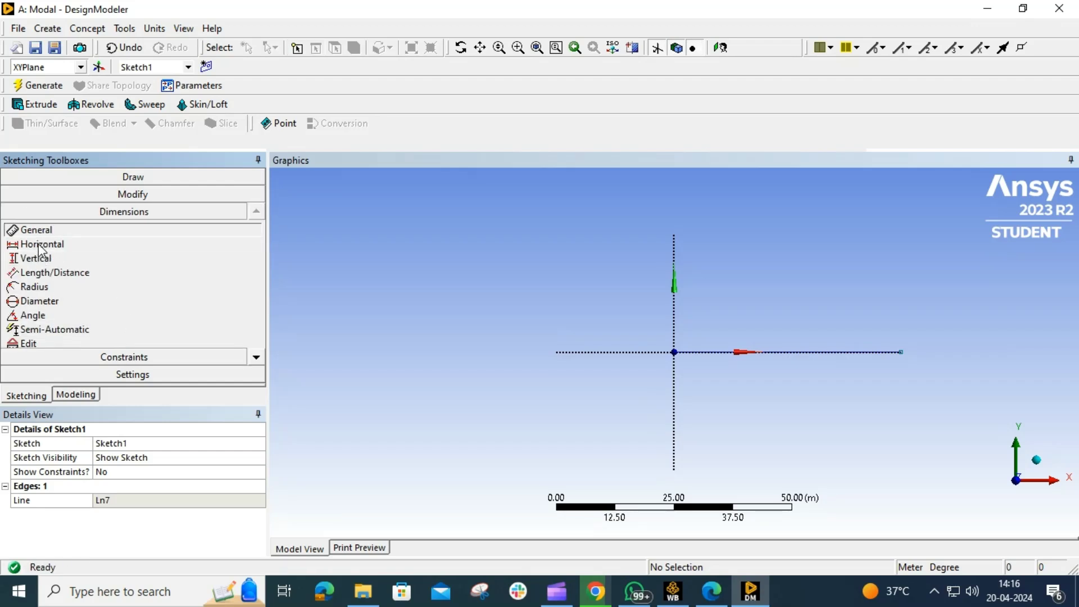
pyautogui.click(39, 245)
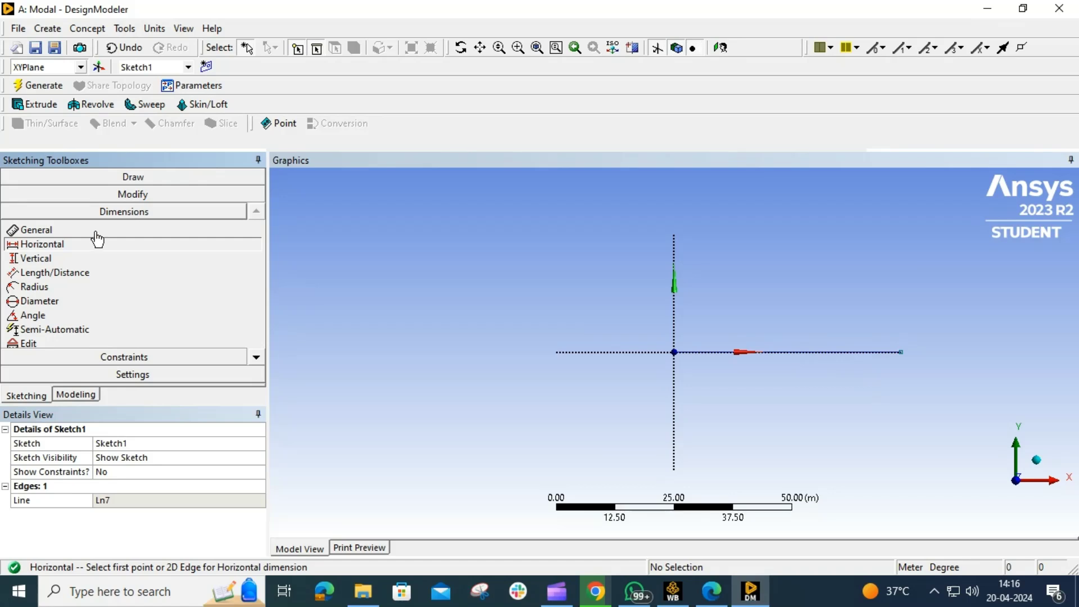
pyautogui.click(774, 350)
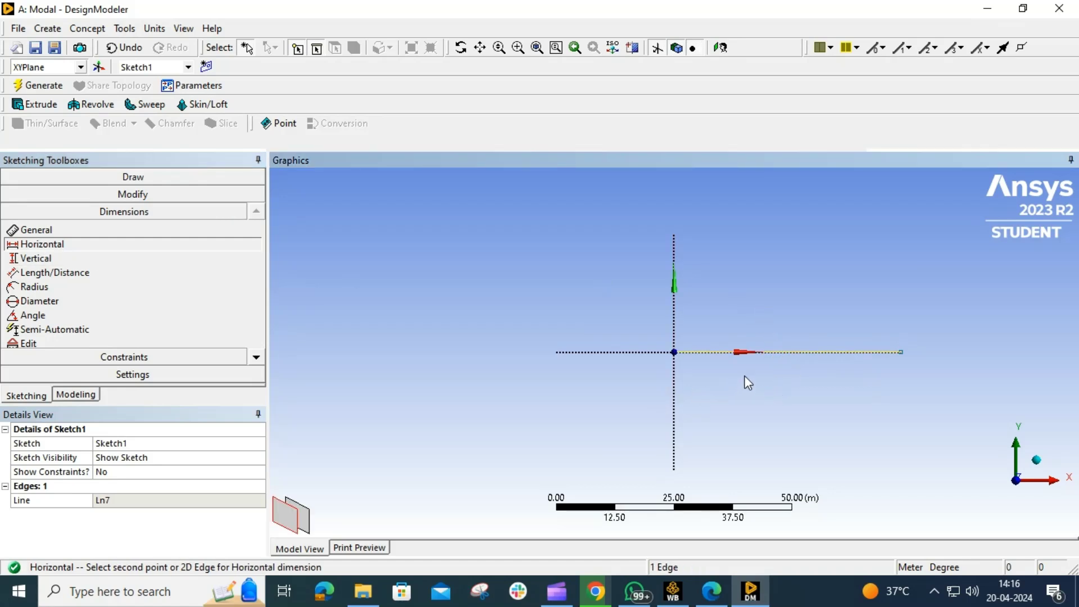
pyautogui.click(754, 352)
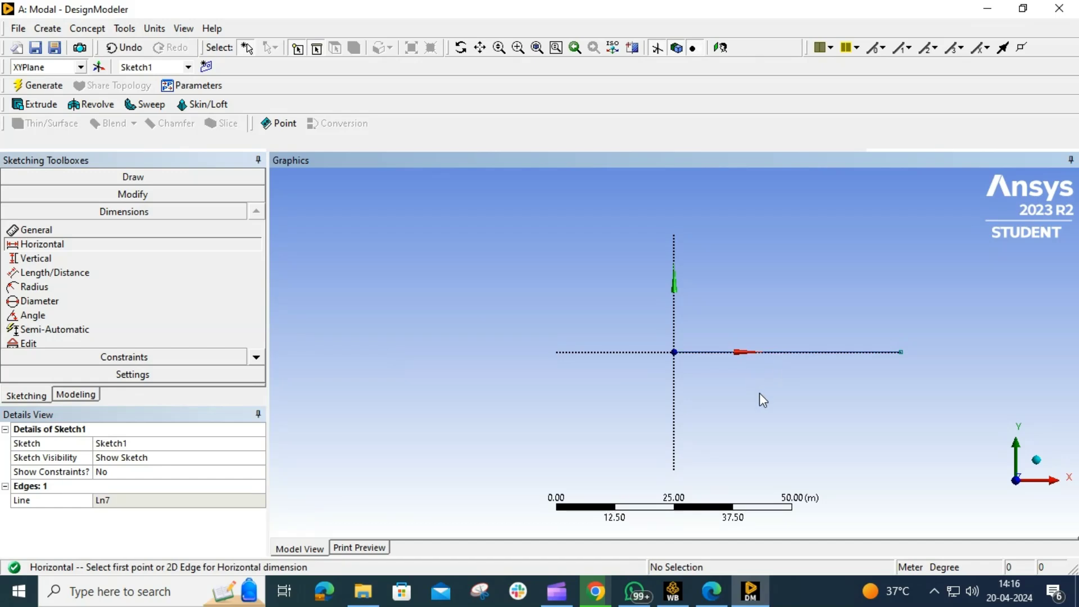
pyautogui.click(36, 232)
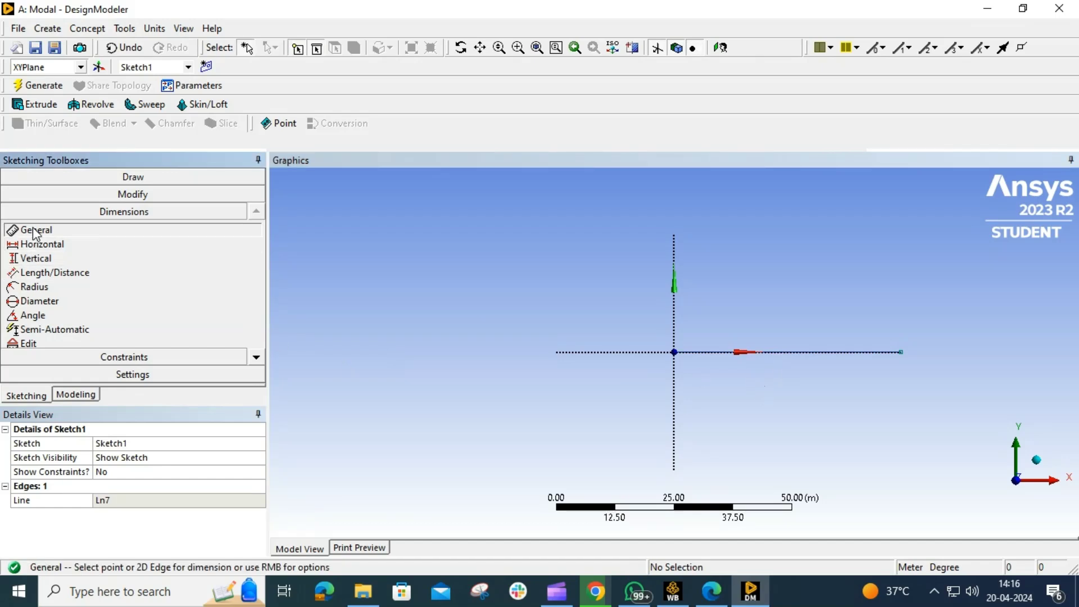
pyautogui.click(841, 351)
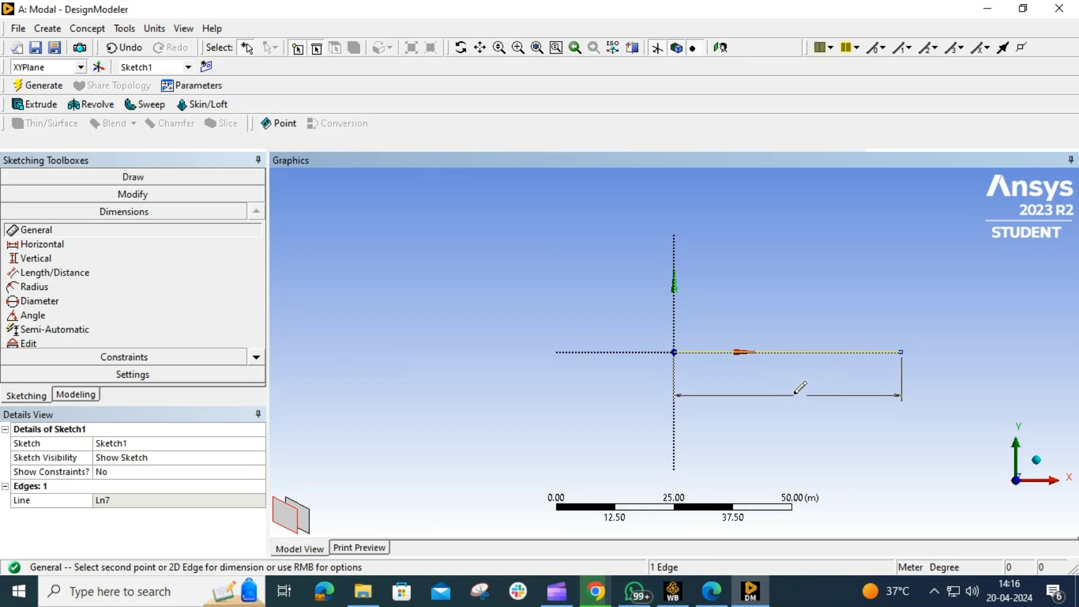
pyautogui.click(796, 394)
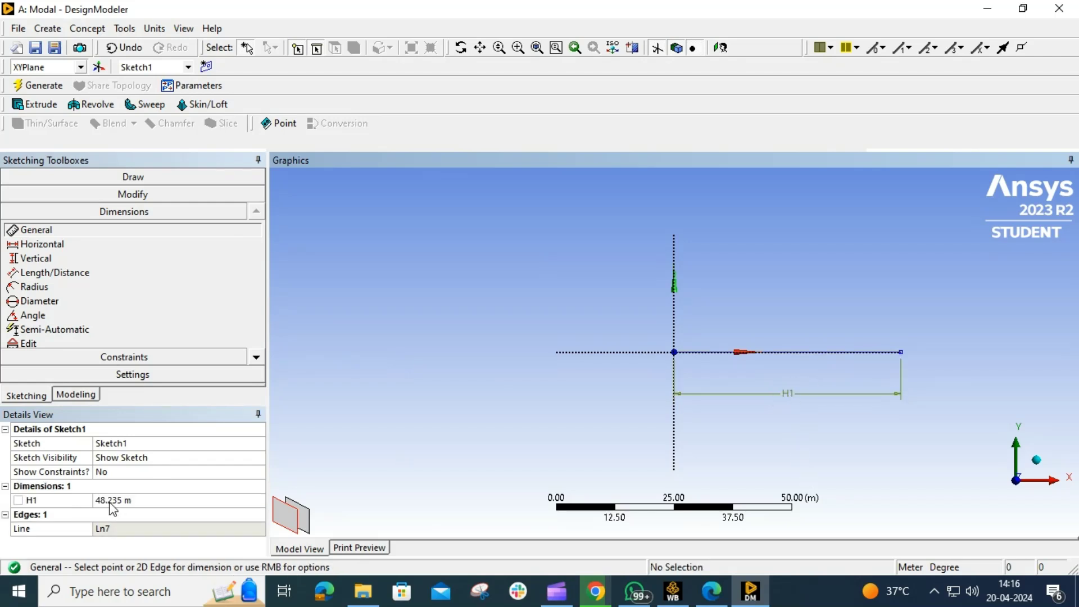
# Step: Set the horizontal line's length to 1 m and regenerate the geometry
pyautogui.click(111, 504)
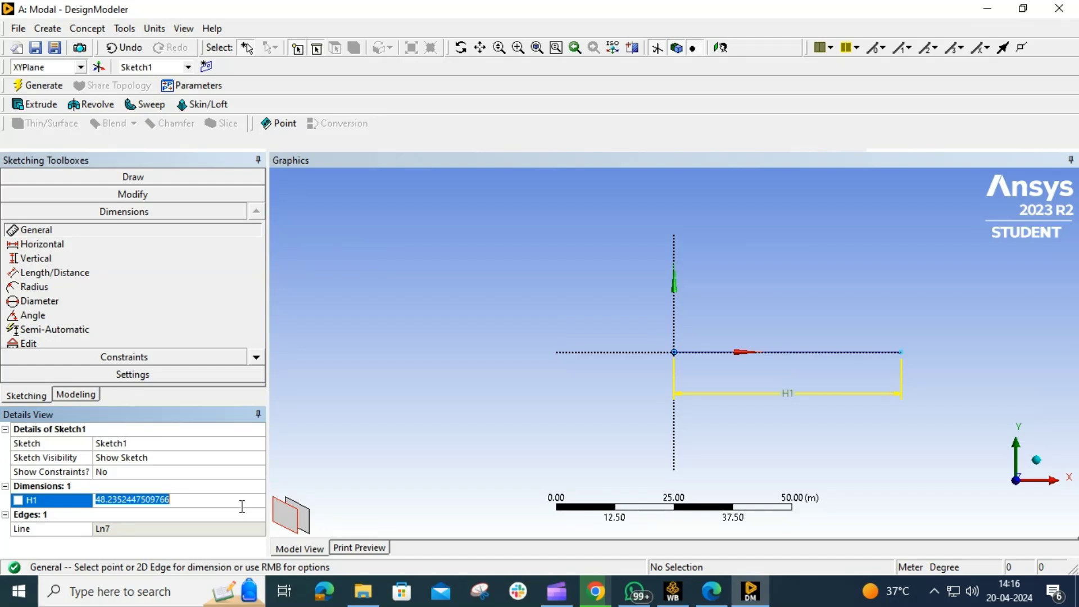
pyautogui.write('1')
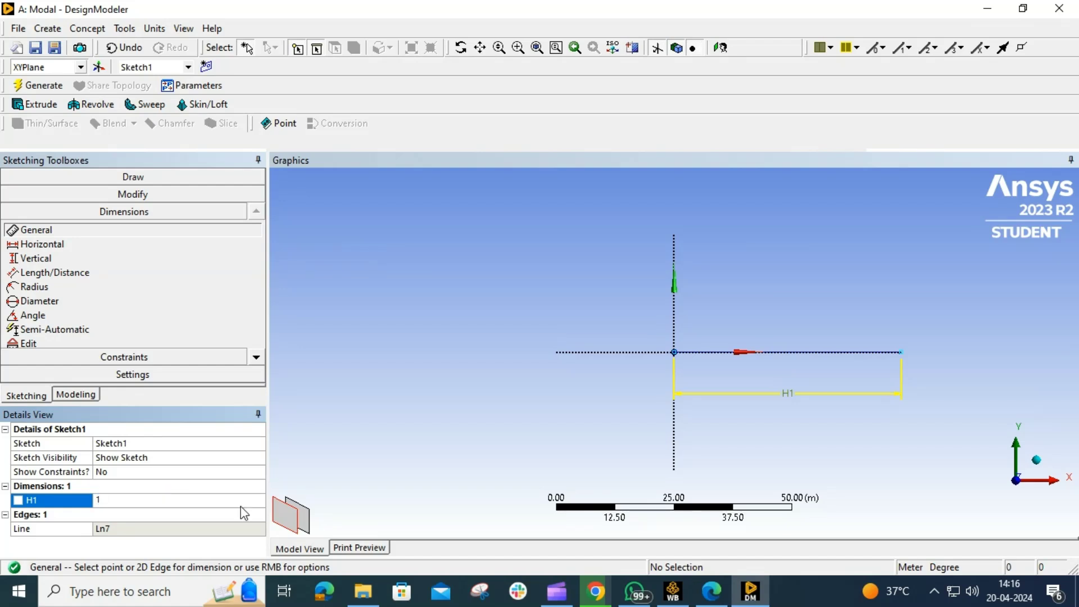
pyautogui.press('Return')
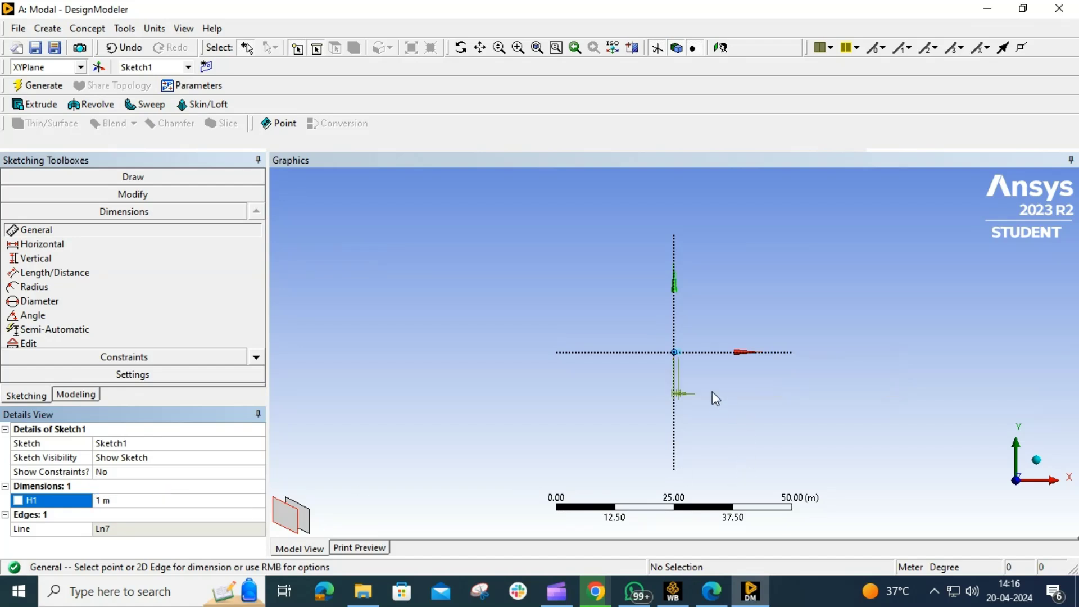
pyautogui.scroll(10, 680, 363)
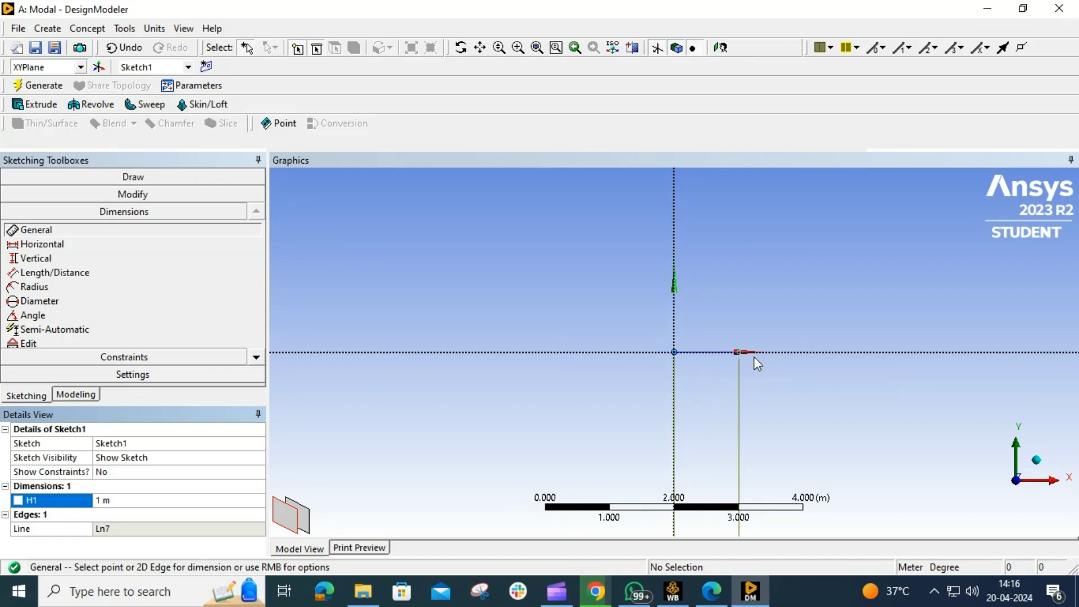
pyautogui.scroll(2, 840, 382)
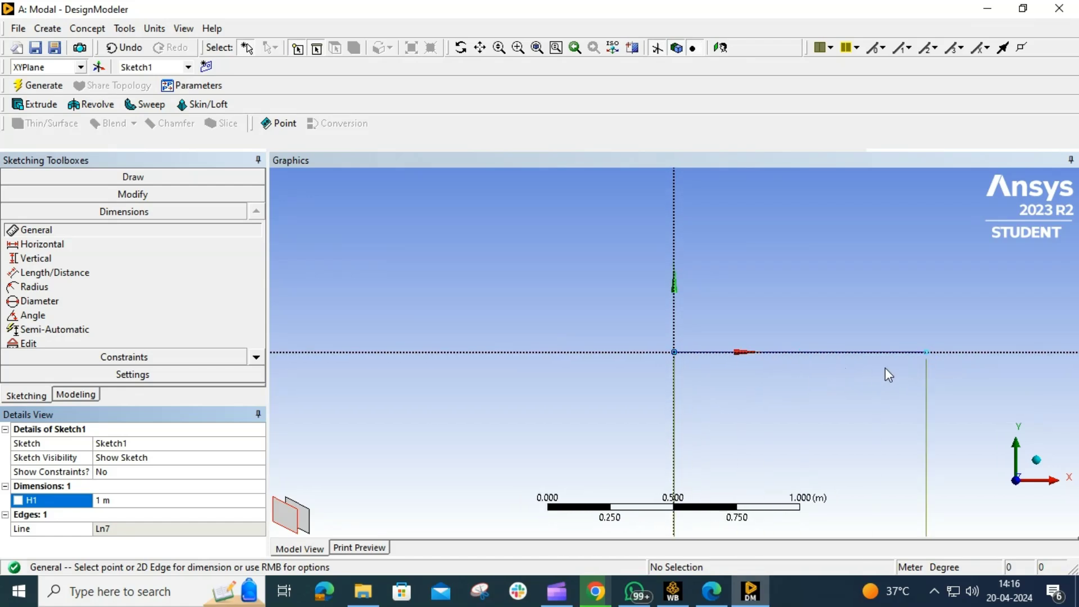
pyautogui.press('Escape')
pyautogui.middleClick(860, 392)
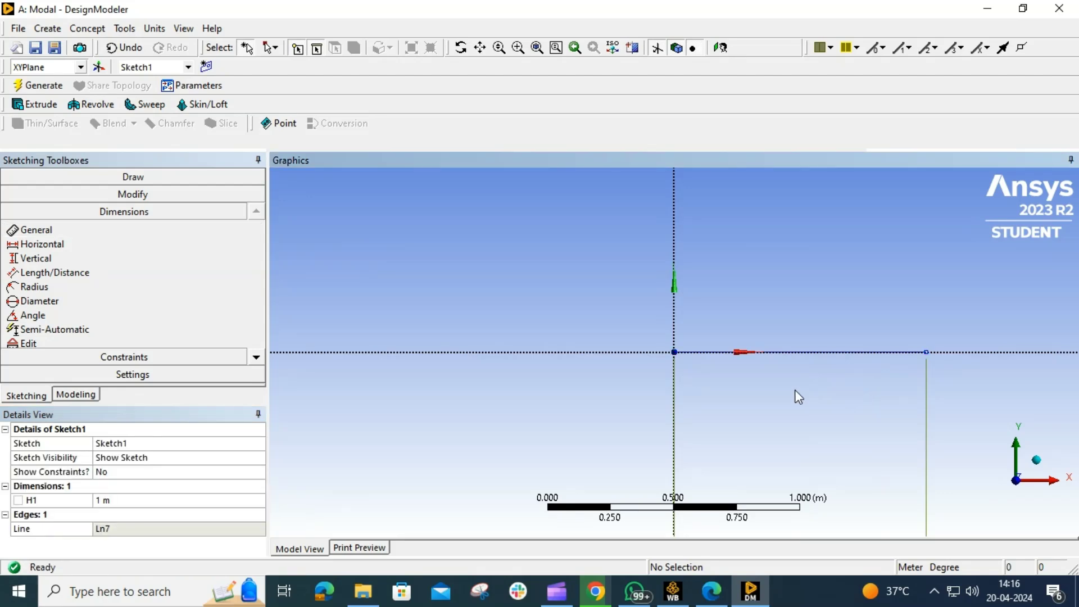
pyautogui.click(53, 88)
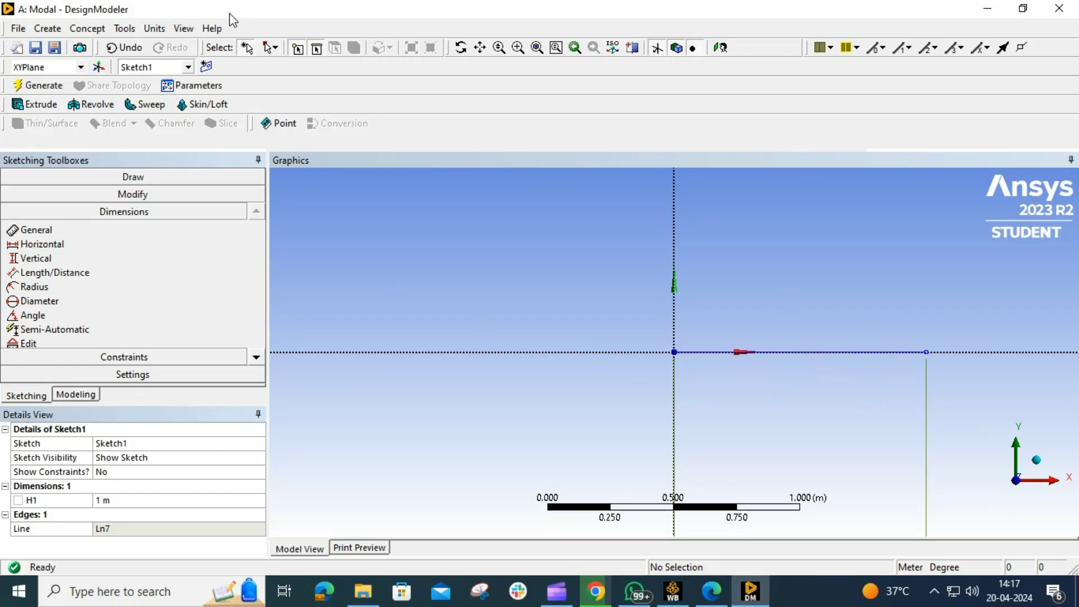
# Step: Generate a line body from the sketched line using Lines From Sketches with the Add Material operation
pyautogui.click(85, 30)
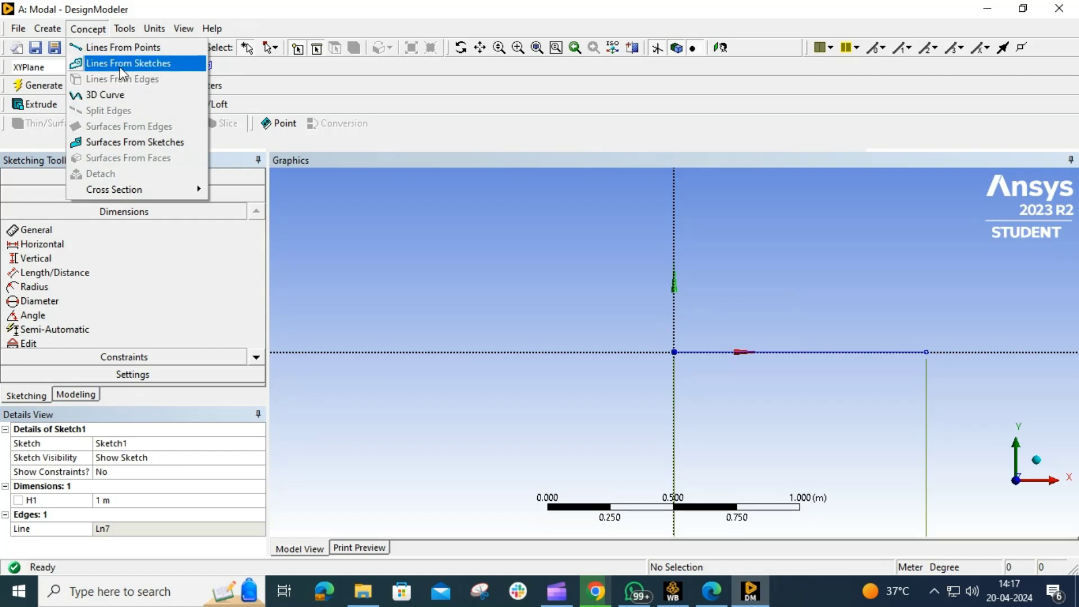
pyautogui.click(139, 66)
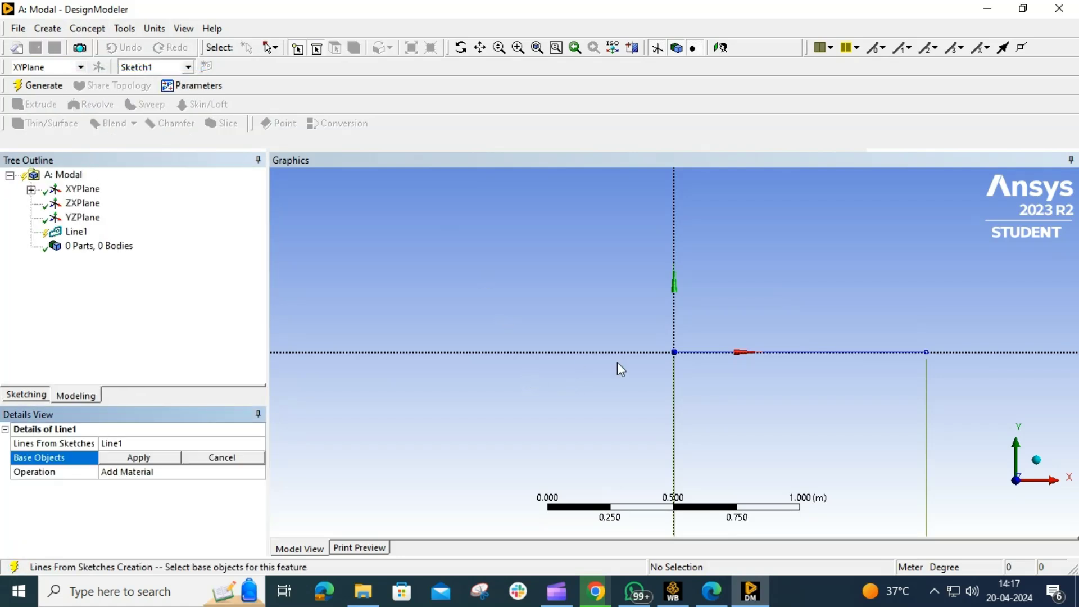
pyautogui.click(808, 353)
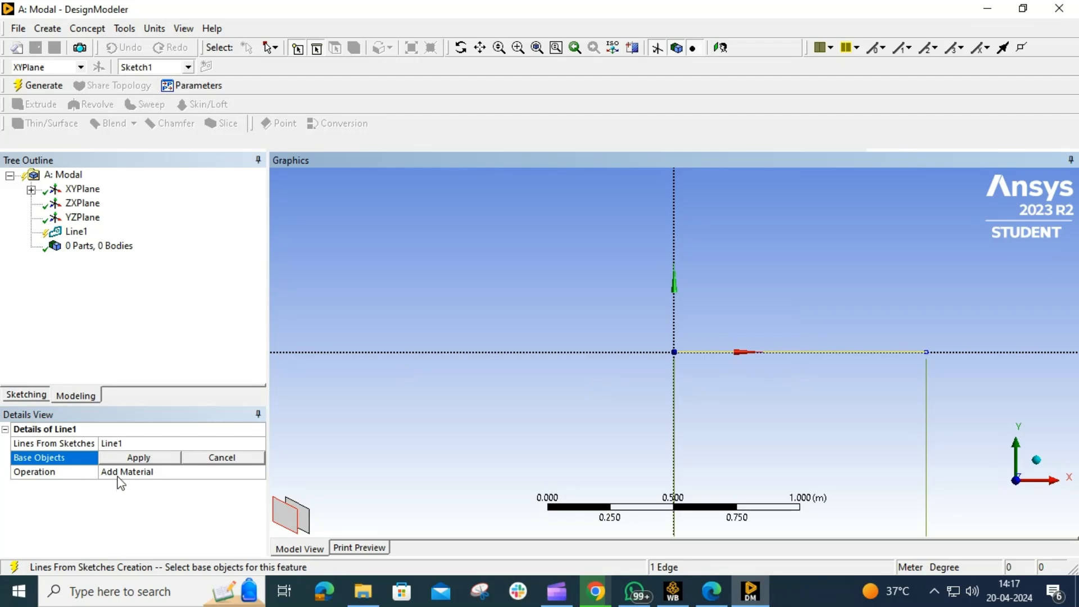
pyautogui.click(135, 458)
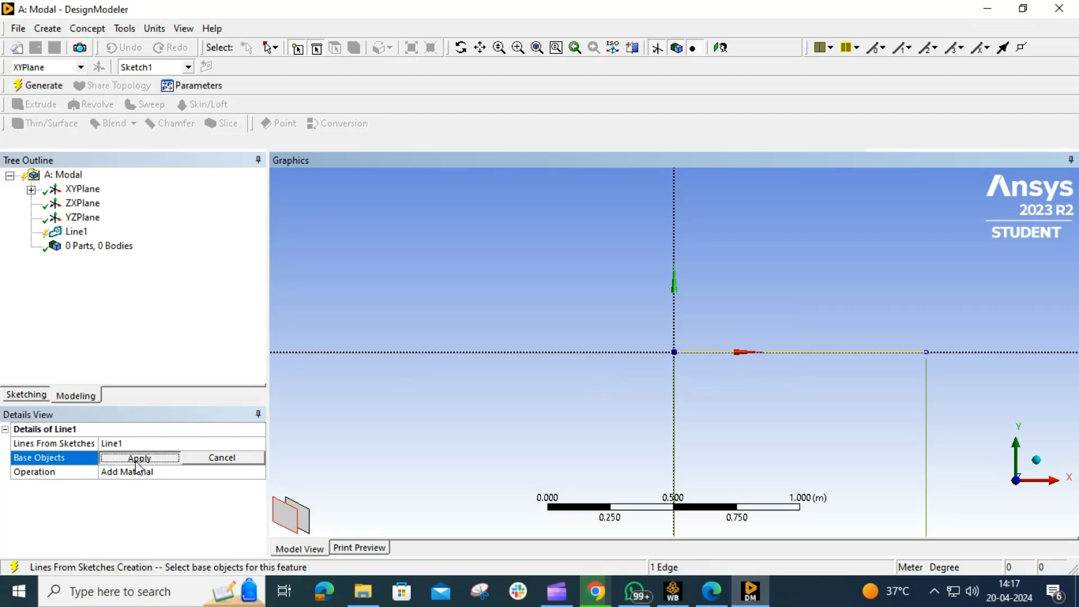
pyautogui.click(134, 474)
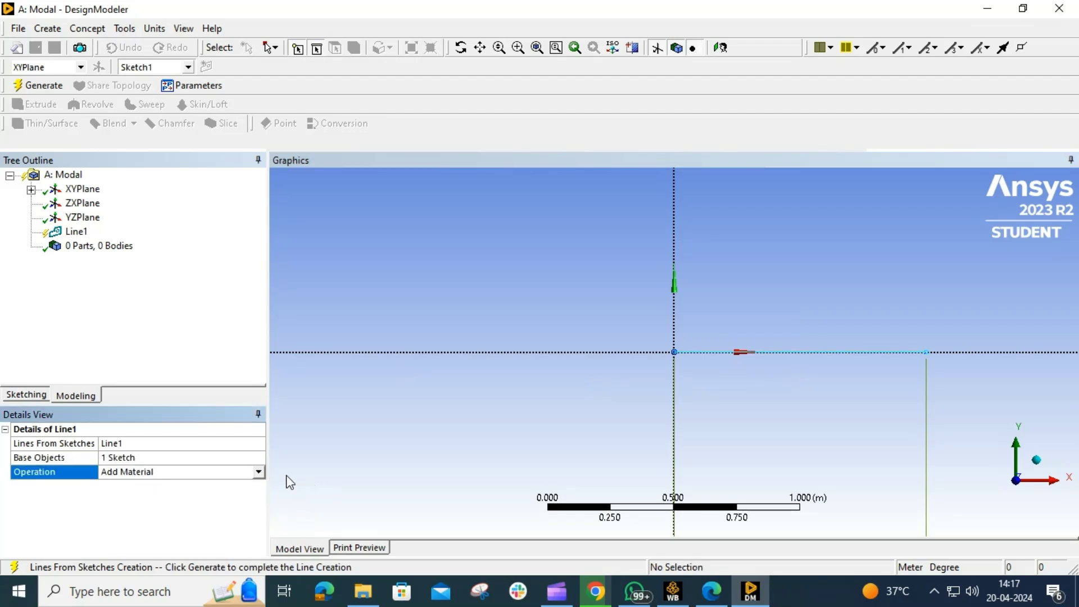
pyautogui.click(258, 472)
pyautogui.click(169, 495)
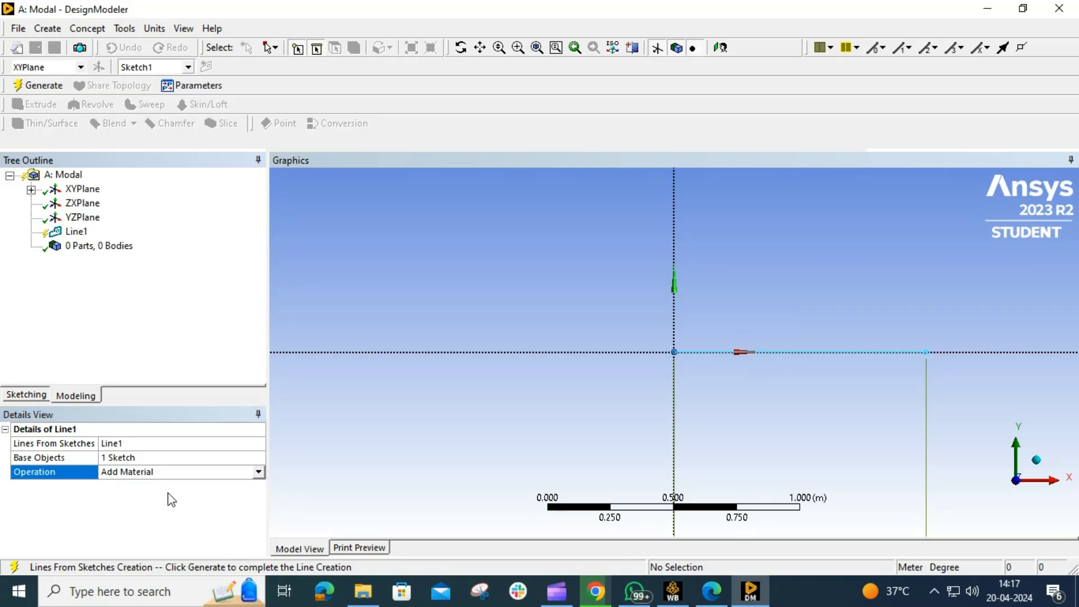
pyautogui.click(38, 86)
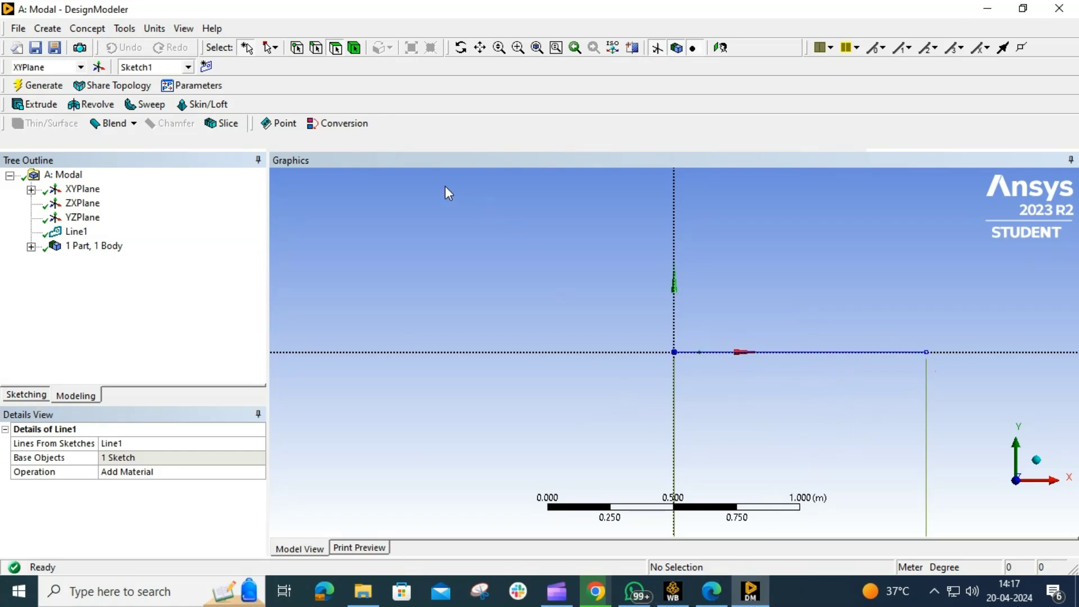
pyautogui.click(39, 86)
# Step: Create a rectangular cross section with both B and H set to 0.1 m
pyautogui.click(95, 29)
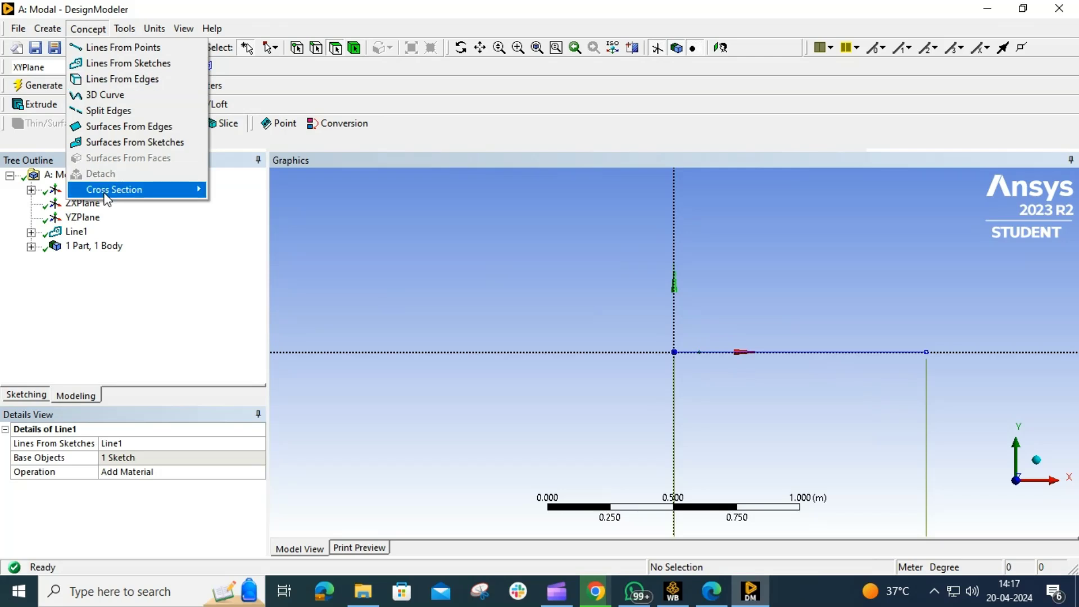
pyautogui.moveTo(188, 191)
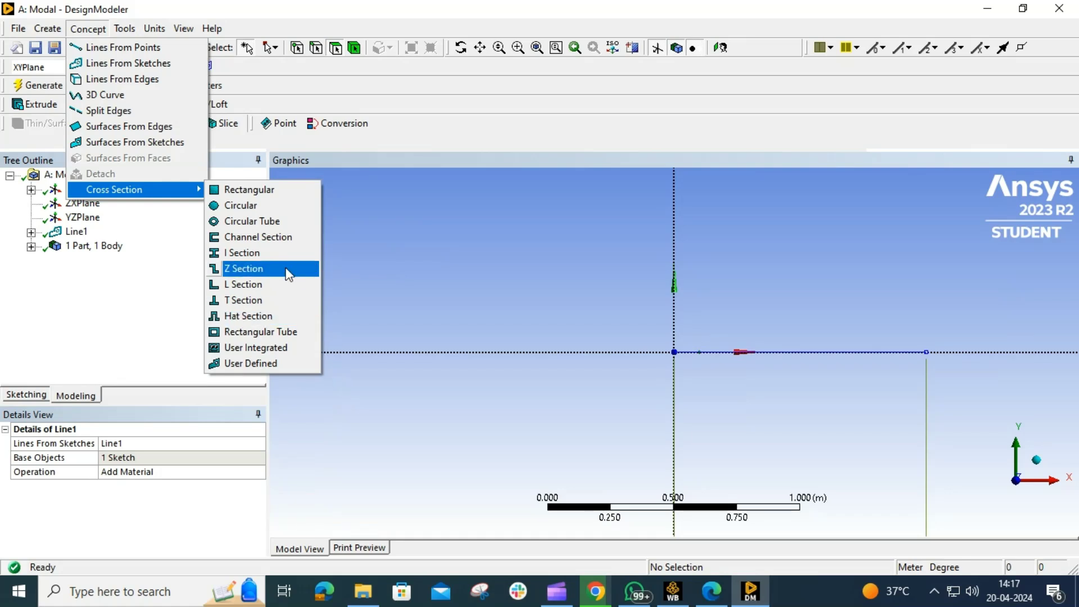
pyautogui.click(243, 191)
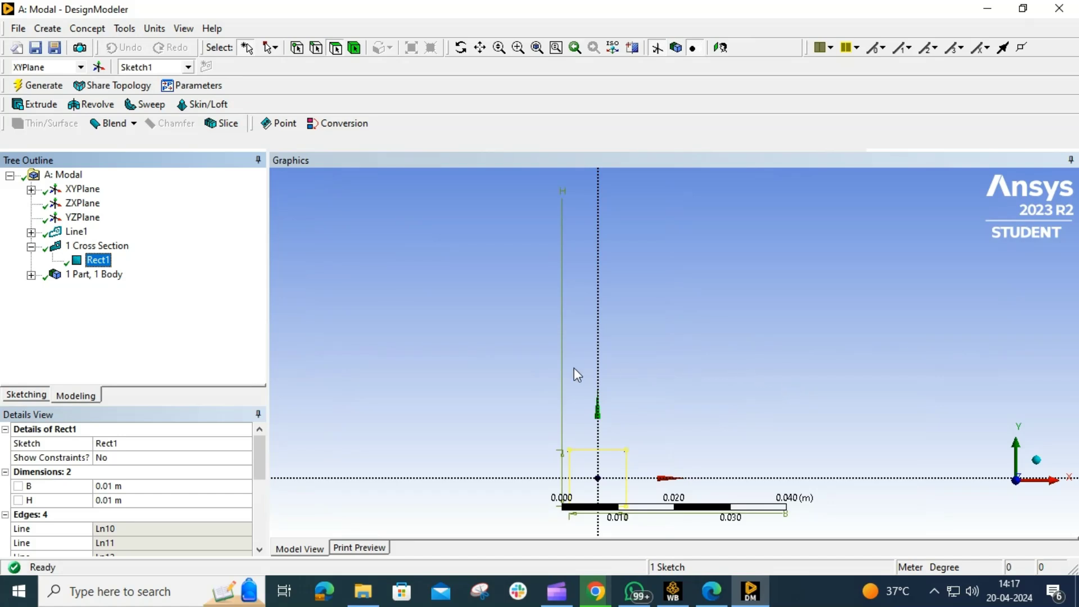
pyautogui.click(112, 487)
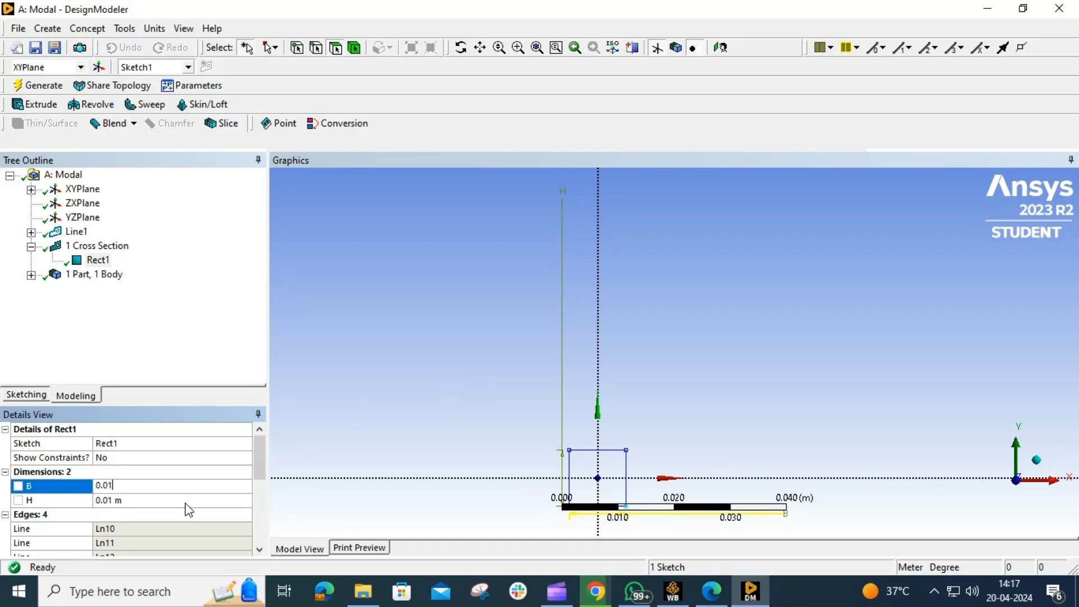
pyautogui.press('BackSpace')
pyautogui.press('BackSpace')
pyautogui.write('1')
pyautogui.click(116, 500)
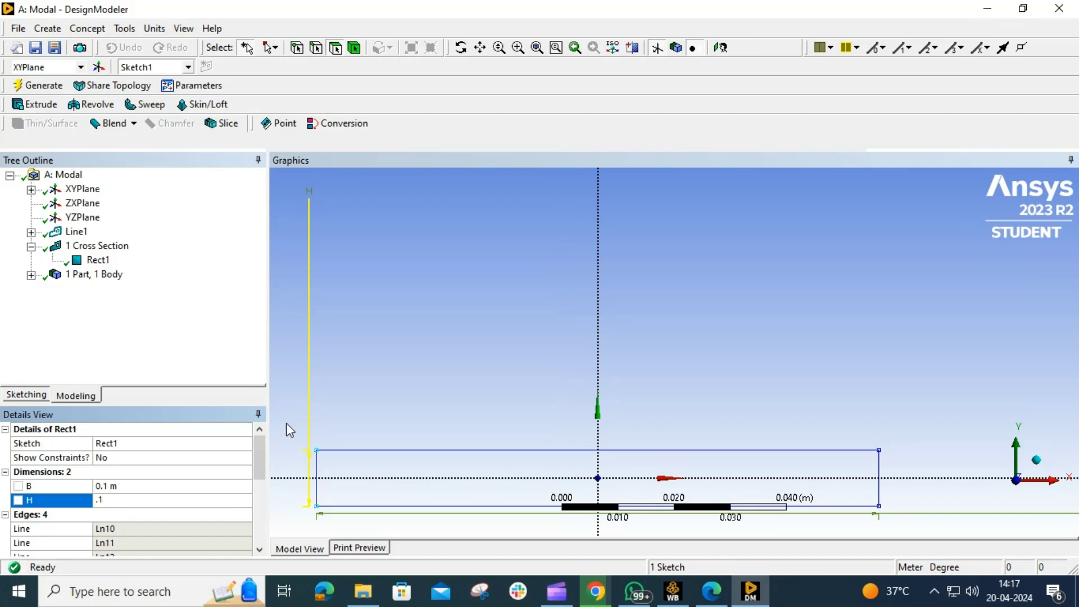
pyautogui.click(476, 287)
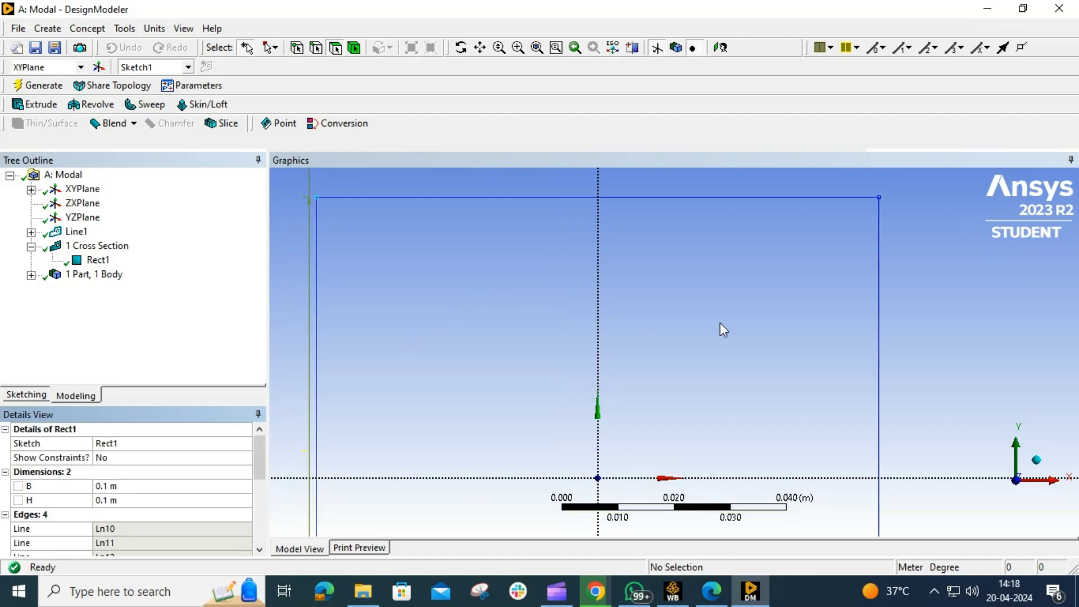
pyautogui.scroll(-6, 727, 320)
pyautogui.scroll(-3, 727, 319)
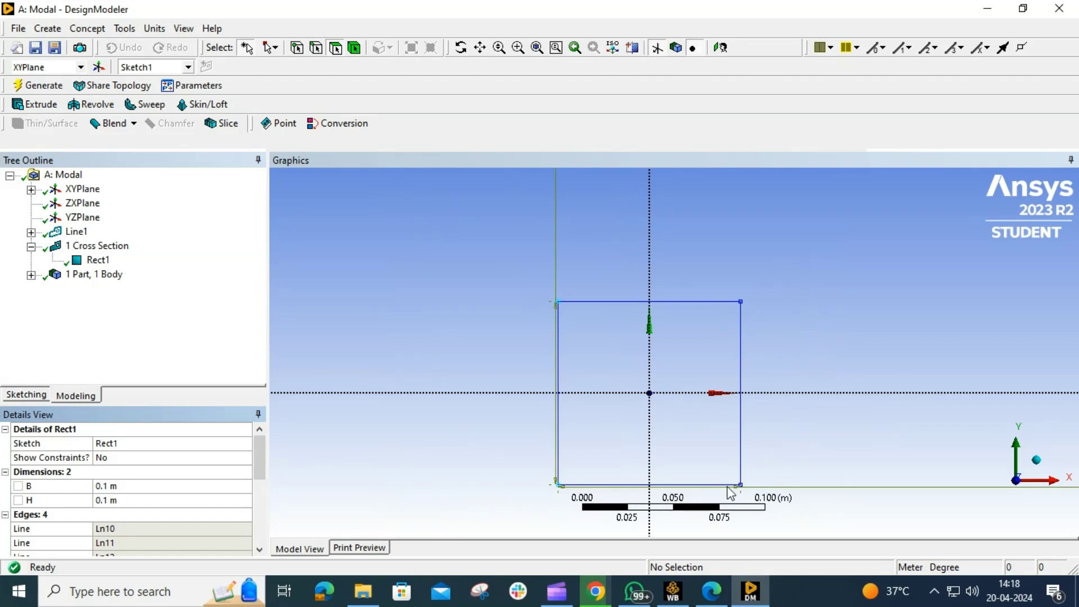
pyautogui.scroll(-3, 707, 474)
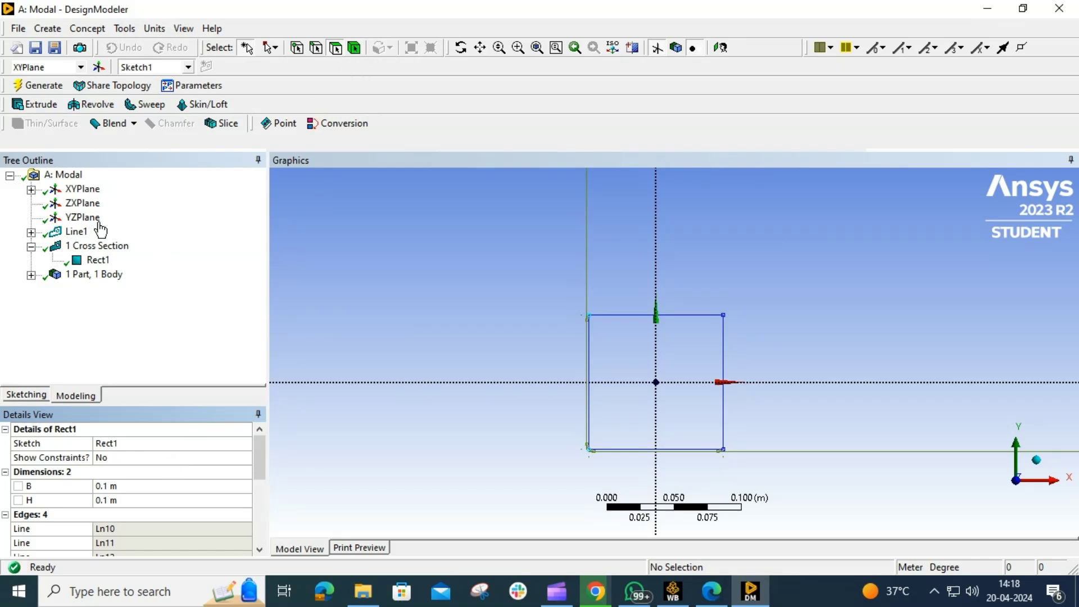
# Step: Regenerate the model and show it in isometric view around the rectangular cross section
pyautogui.click(37, 85)
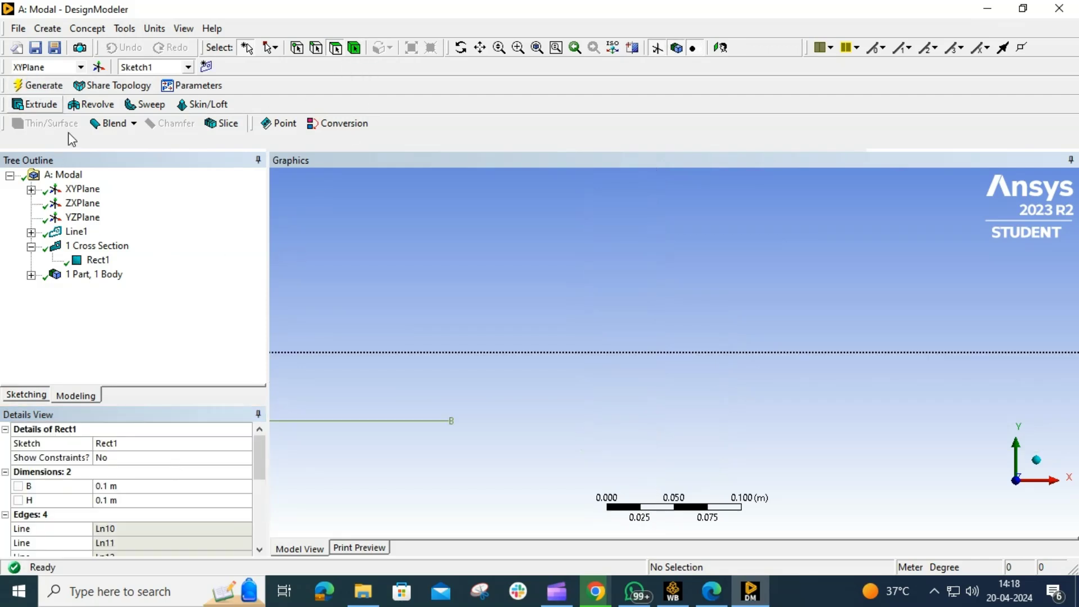
pyautogui.scroll(-5, 516, 314)
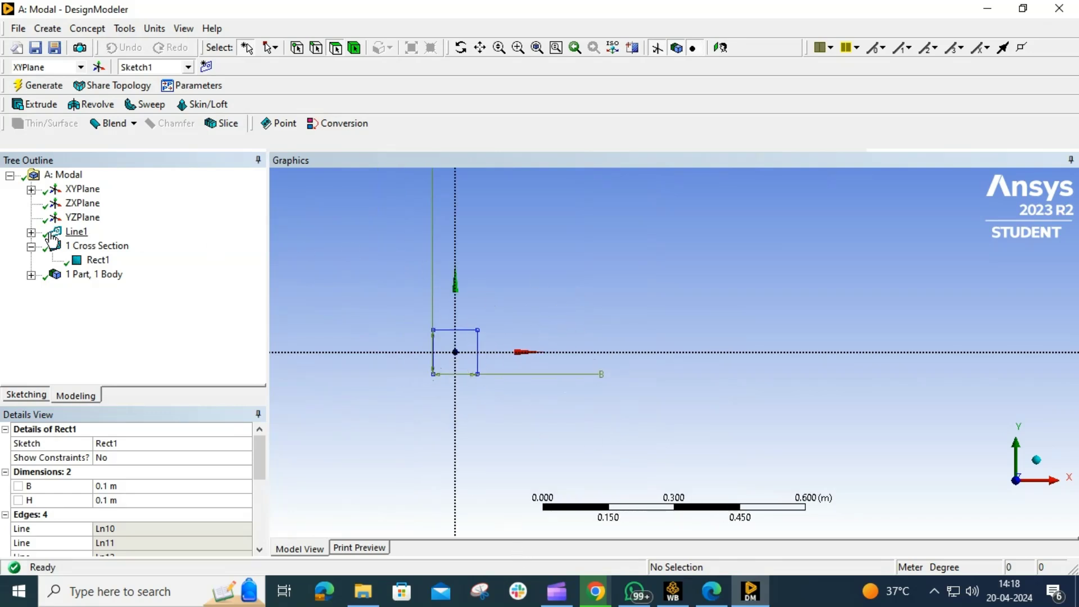
pyautogui.click(44, 89)
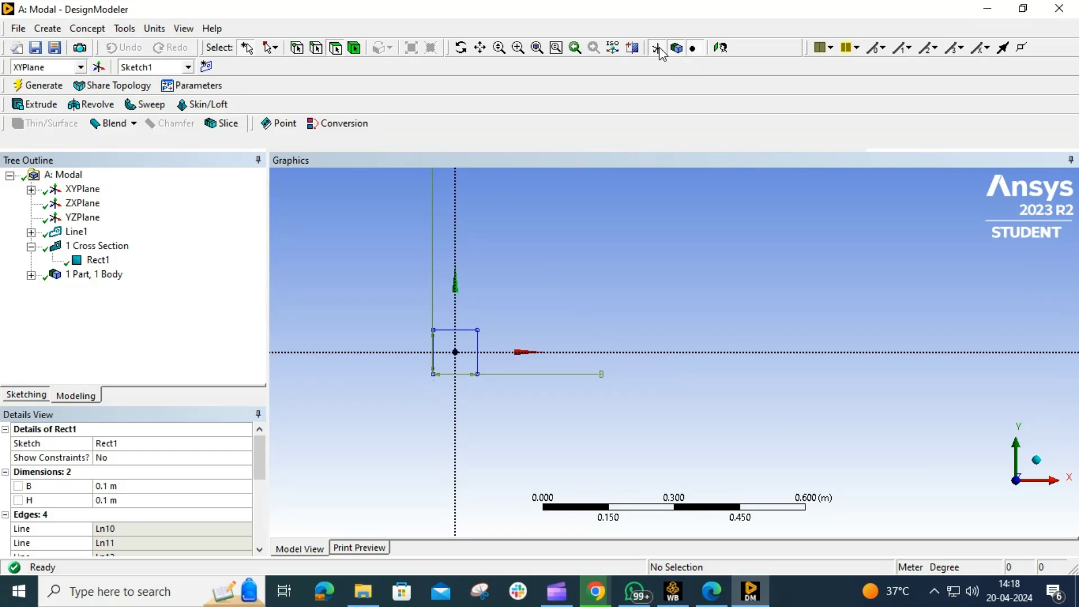
pyautogui.click(613, 48)
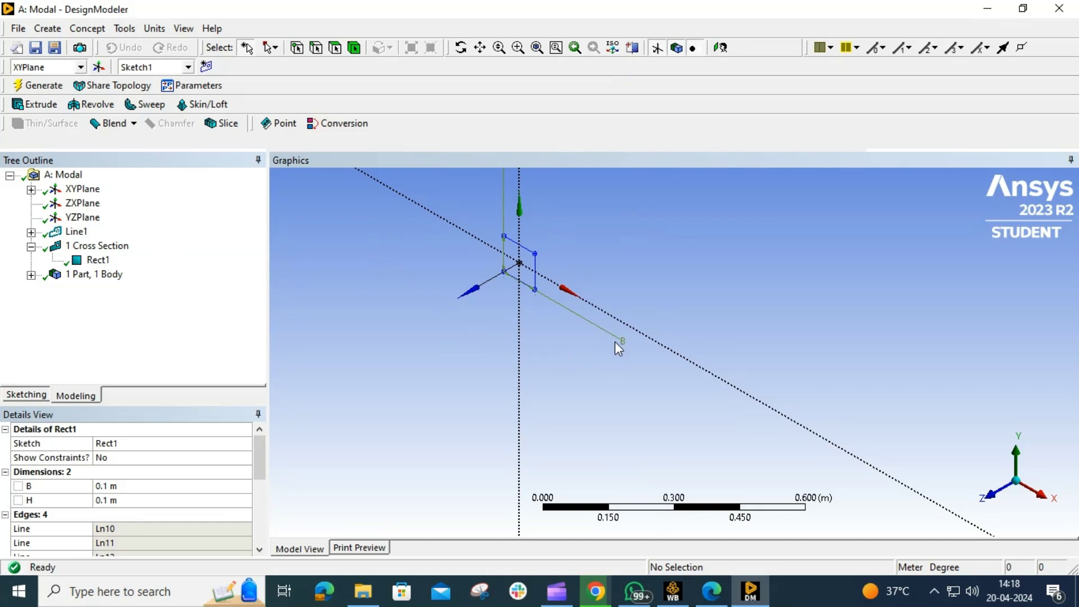
pyautogui.scroll(5, 615, 342)
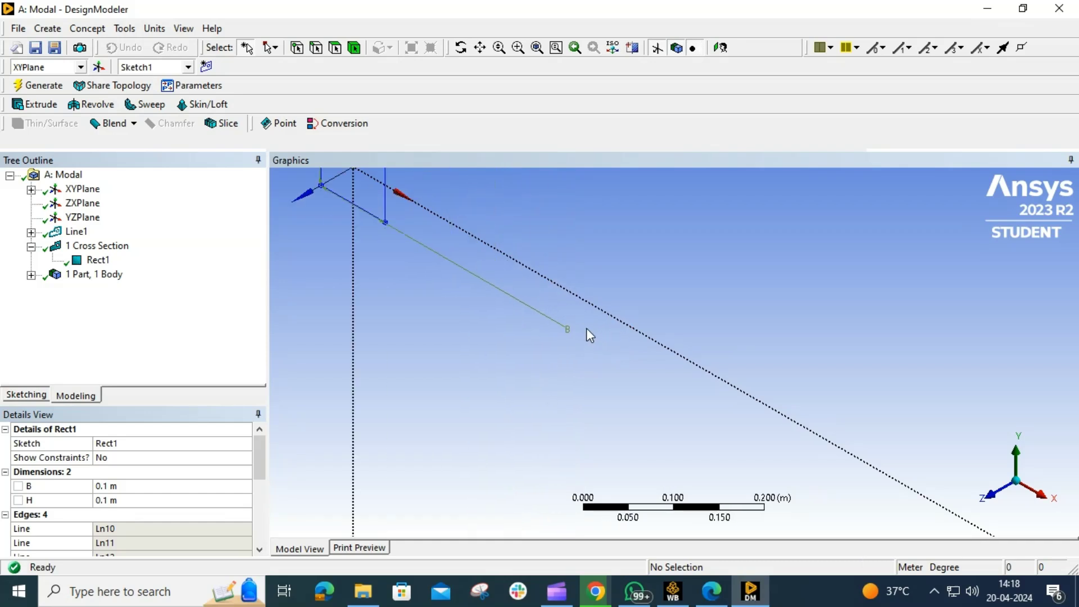
# Step: Return to the Workbench project schematic and open the Modal system's Model cell for editing in Mechanical
pyautogui.scroll(-3, 584, 333)
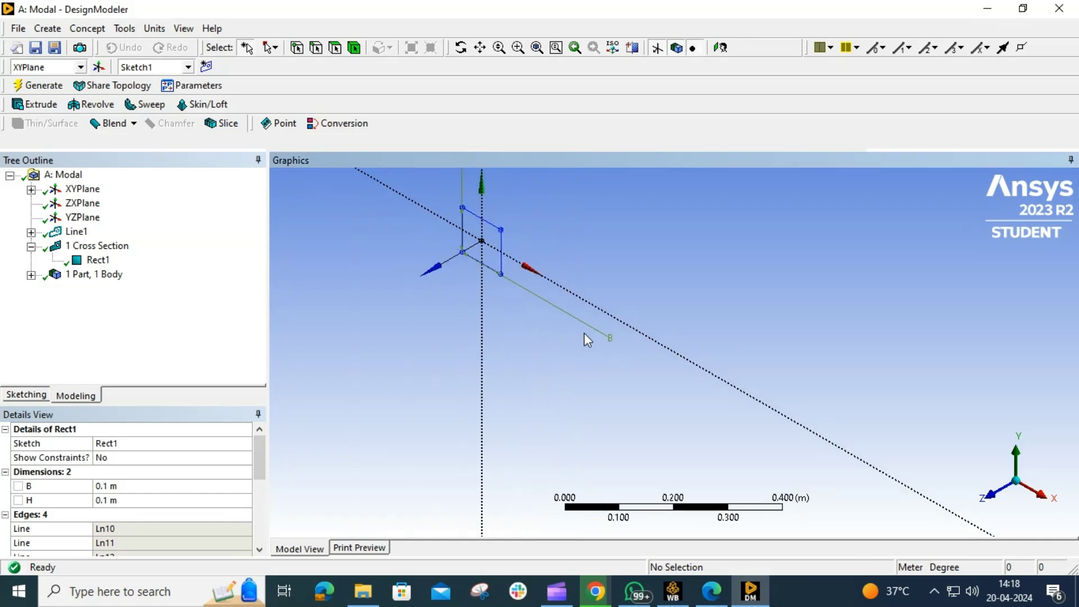
pyautogui.scroll(-2, 585, 339)
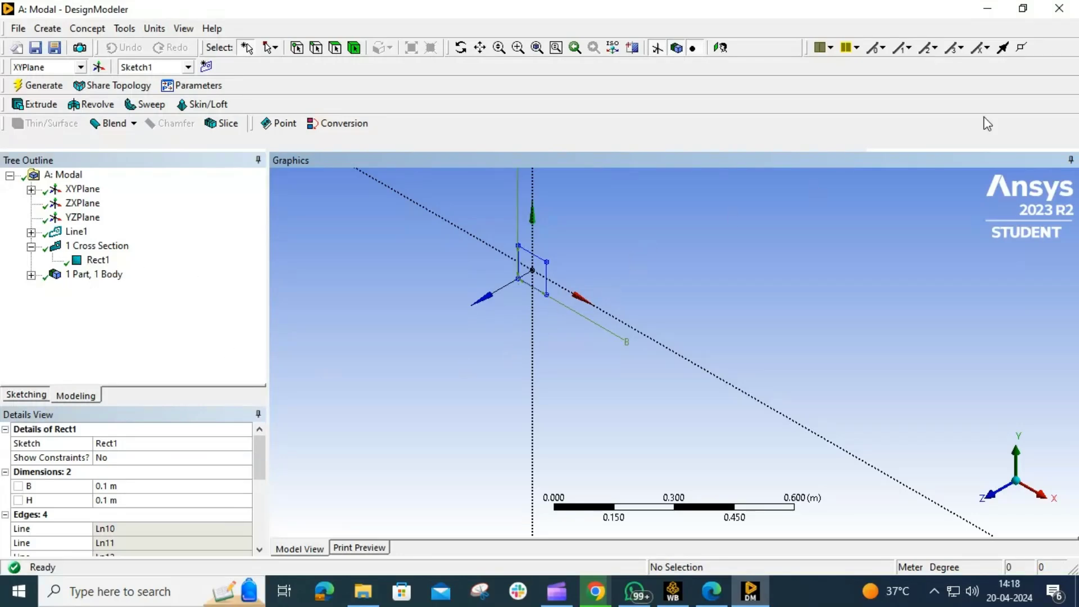
pyautogui.click(990, 9)
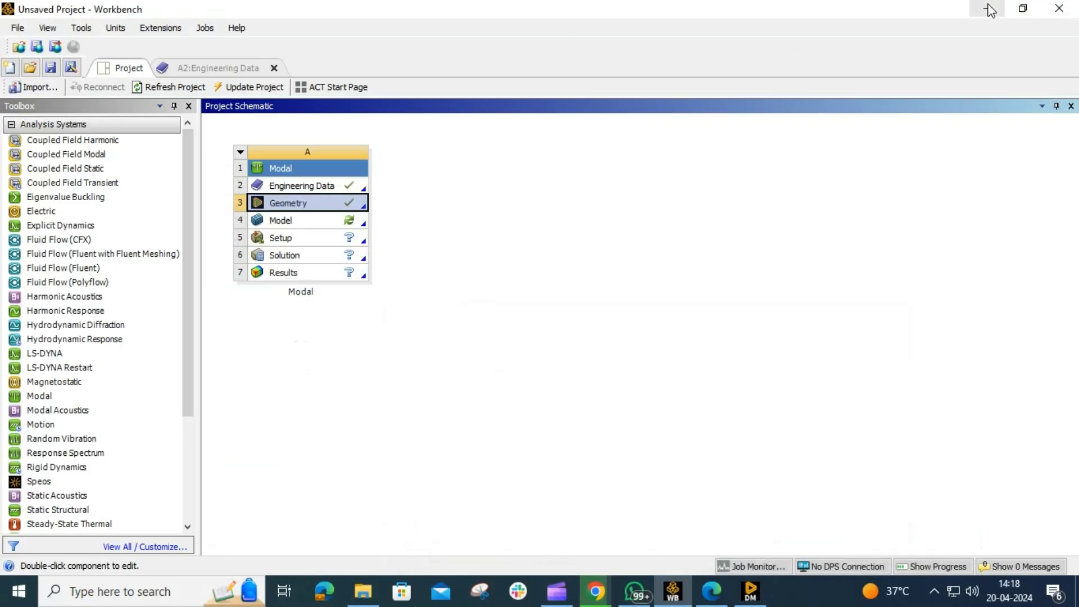
pyautogui.click(347, 221)
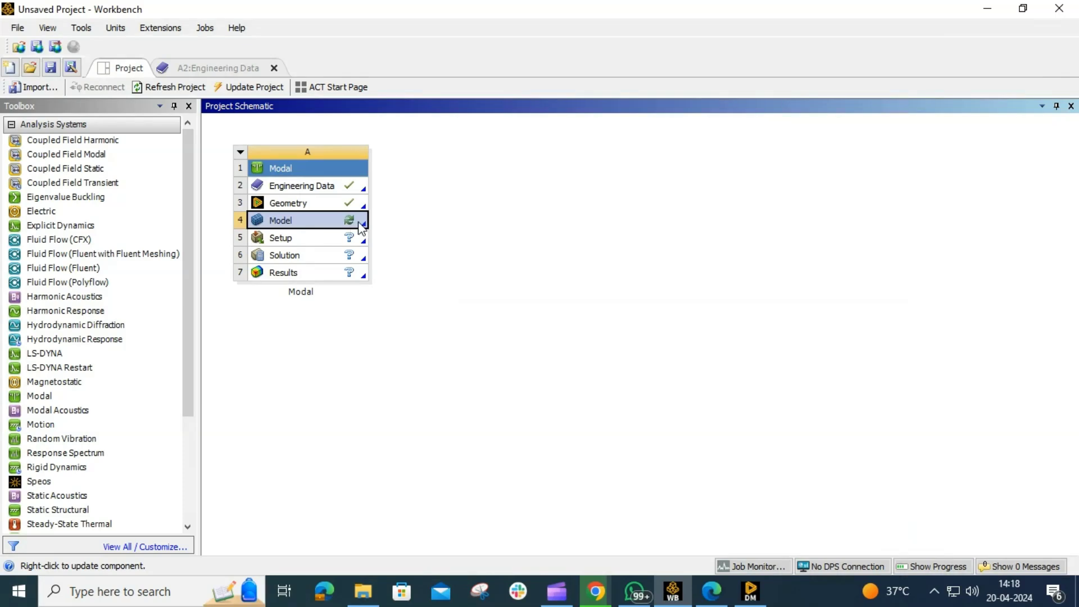
pyautogui.rightClick(361, 226)
pyautogui.click(388, 233)
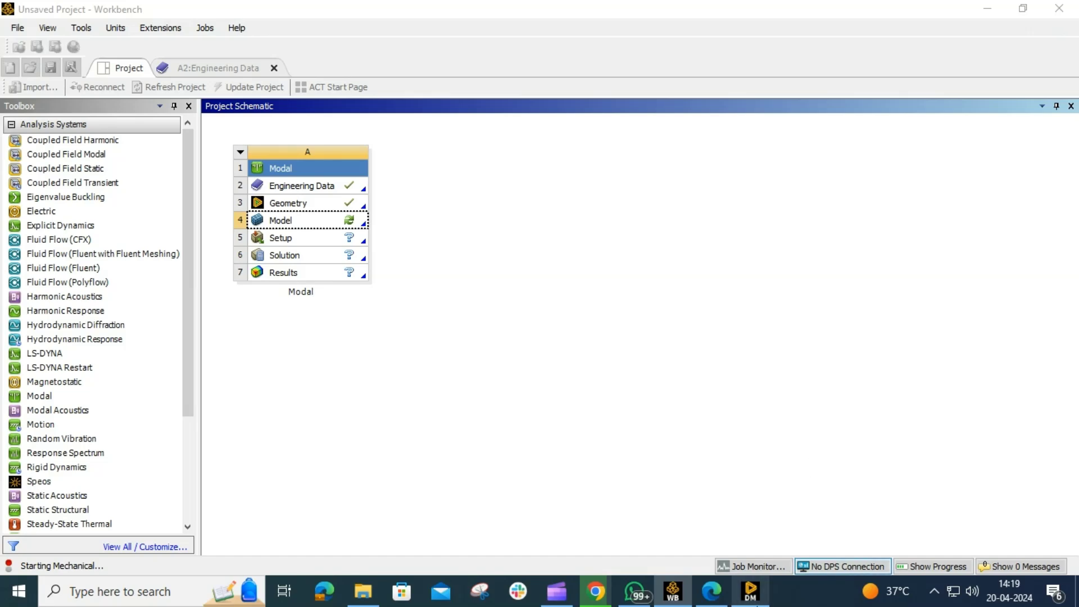
pyautogui.moveTo(714, 593)
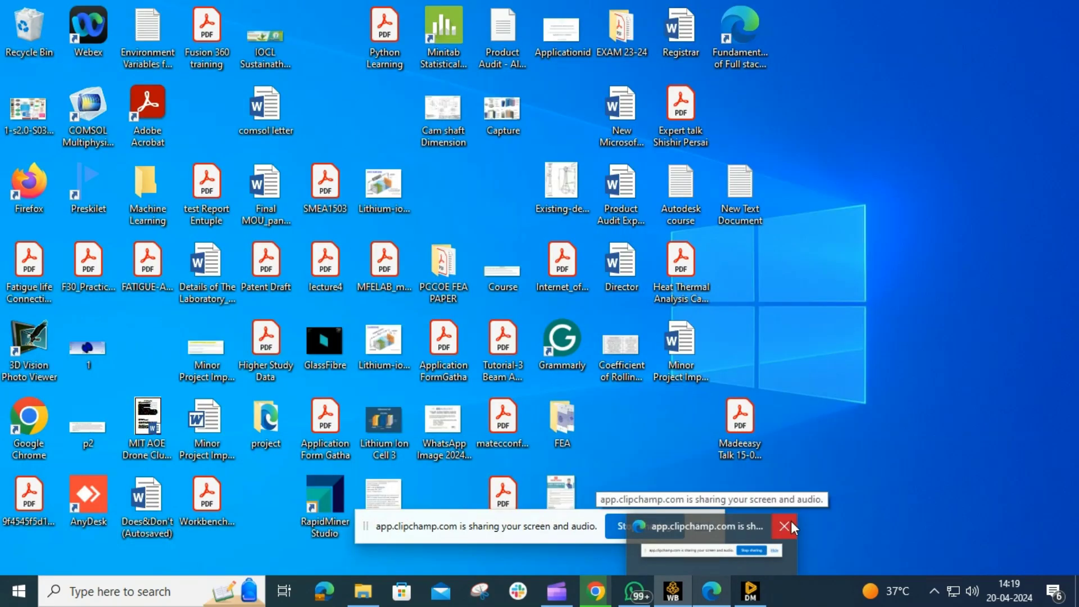
pyautogui.click(791, 524)
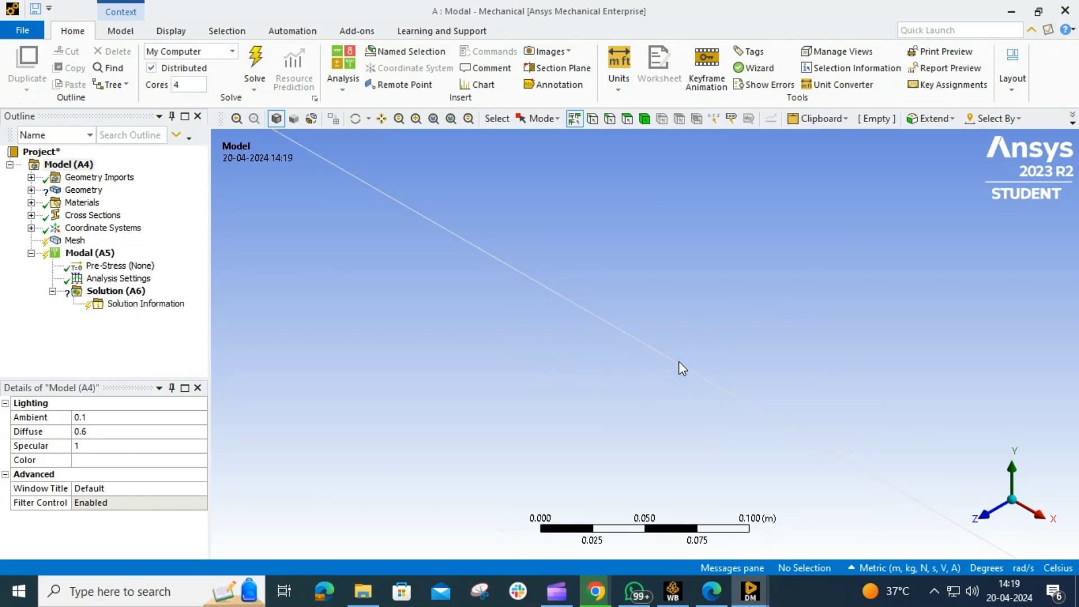
# Step: Assign the Rect1 cross section to the line body under Geometry
pyautogui.scroll(-8, 681, 365)
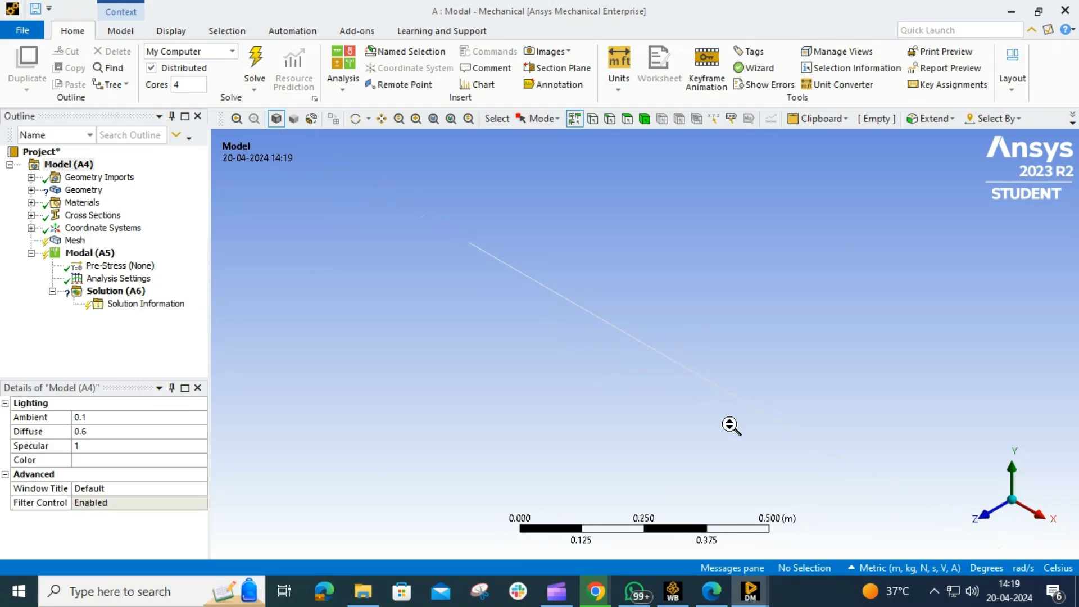
pyautogui.scroll(-3, 730, 426)
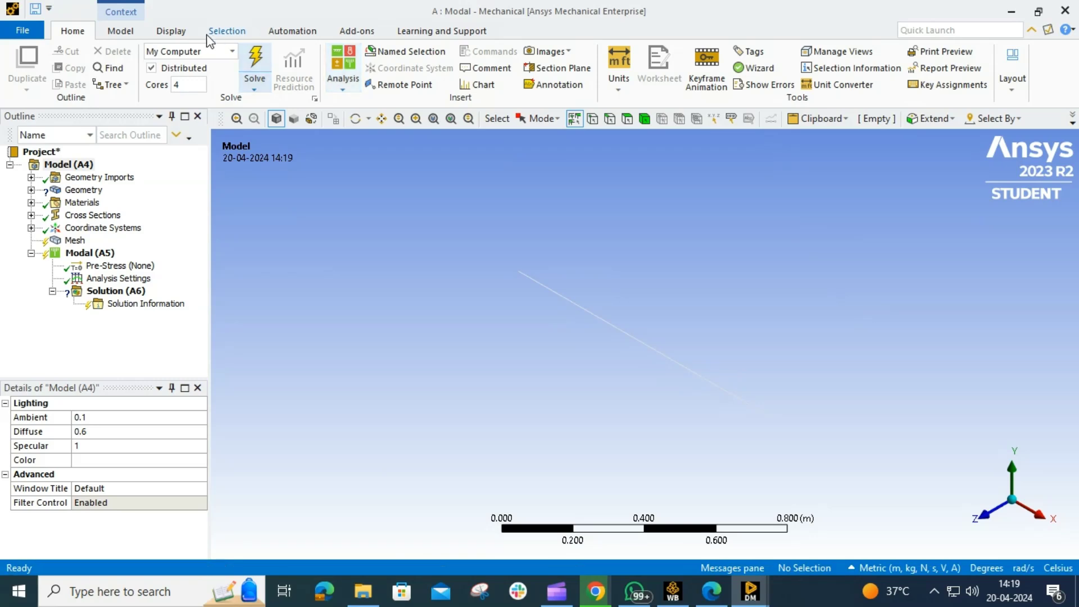
pyautogui.click(171, 30)
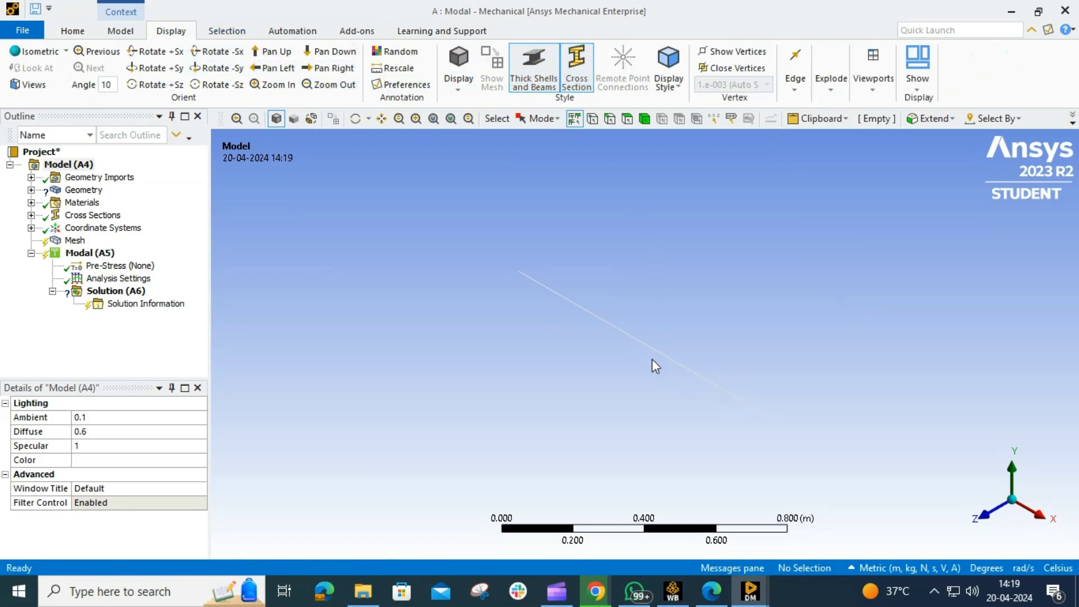
pyautogui.click(667, 360)
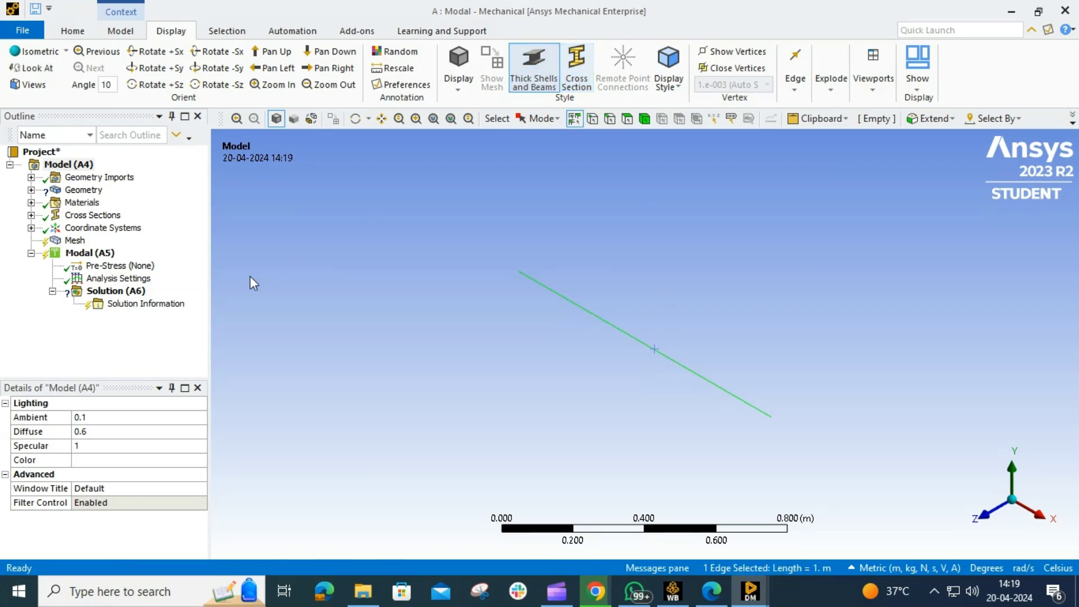
pyautogui.click(31, 190)
pyautogui.click(104, 203)
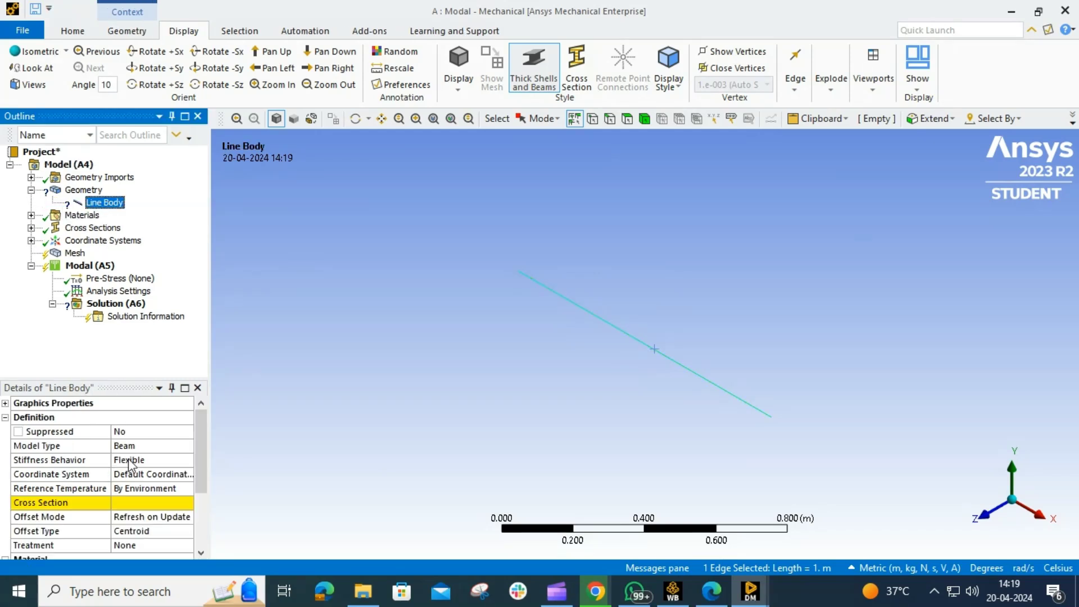
pyautogui.click(144, 506)
pyautogui.click(188, 503)
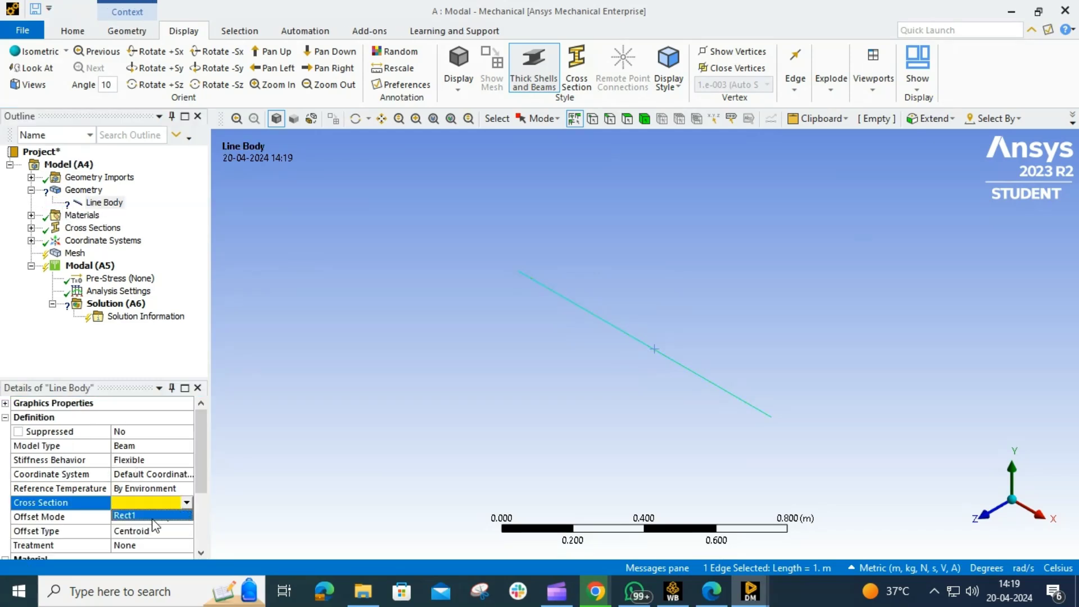
pyautogui.click(137, 516)
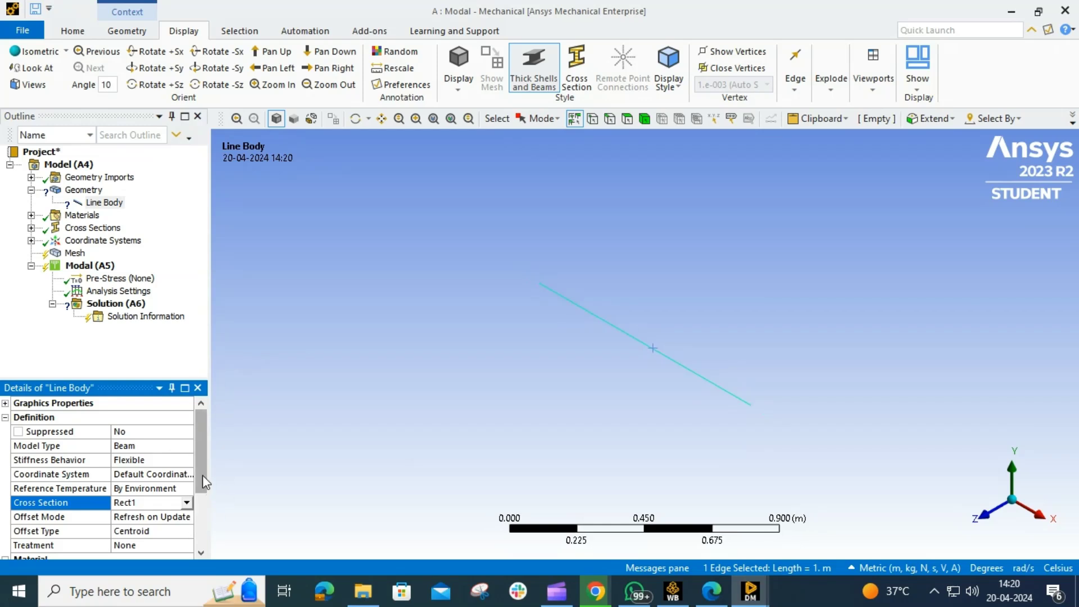
# Step: Assign Aluminum Alloy as the line body's material and turn on the cross section display of the beam
pyautogui.scroll(-3, 203, 454)
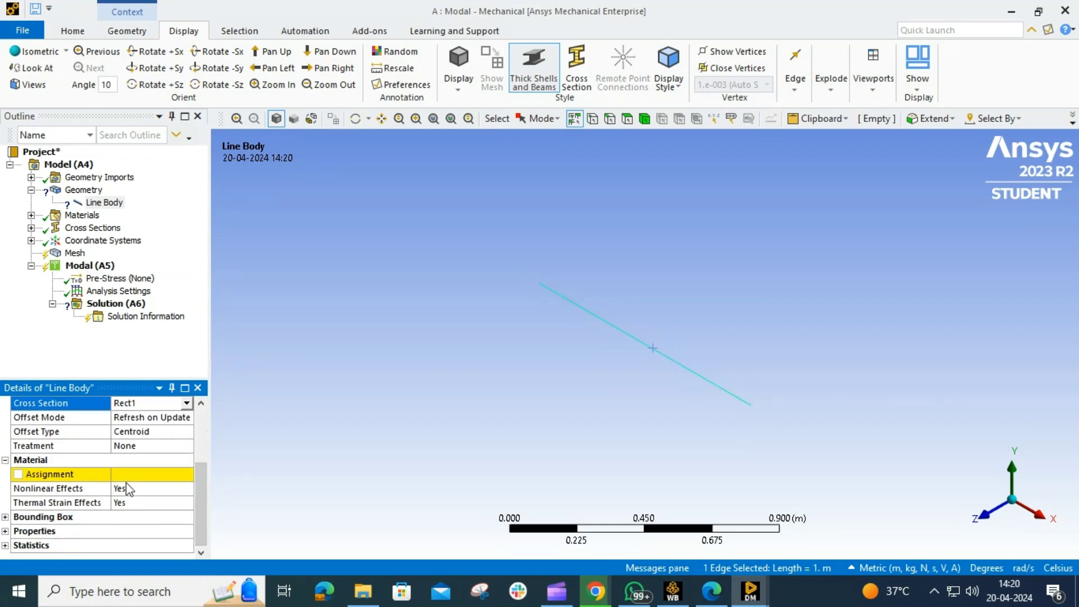
pyautogui.click(161, 477)
pyautogui.click(186, 475)
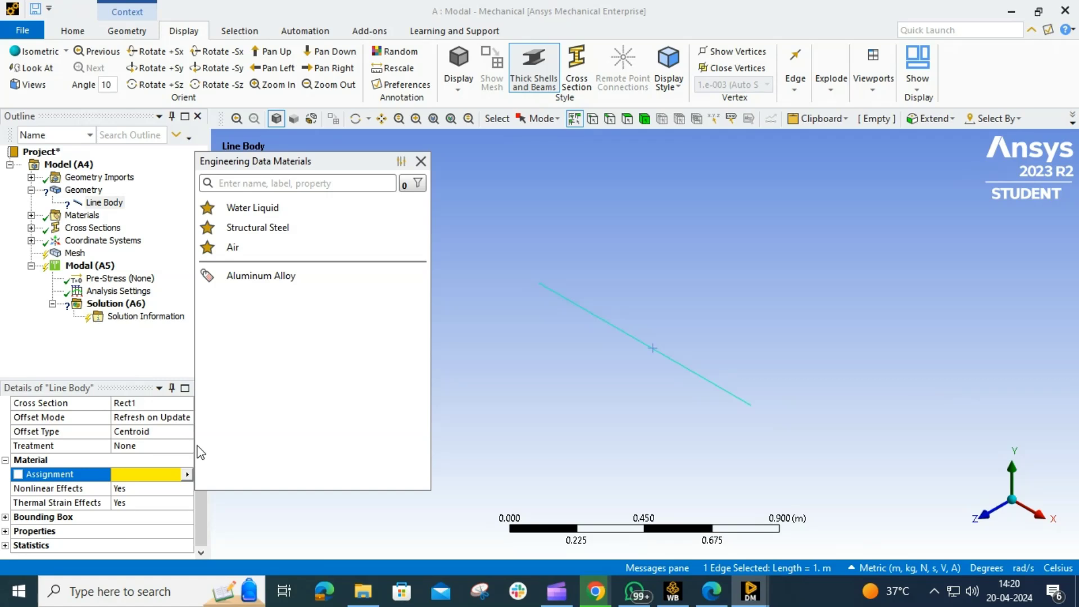
pyautogui.click(249, 277)
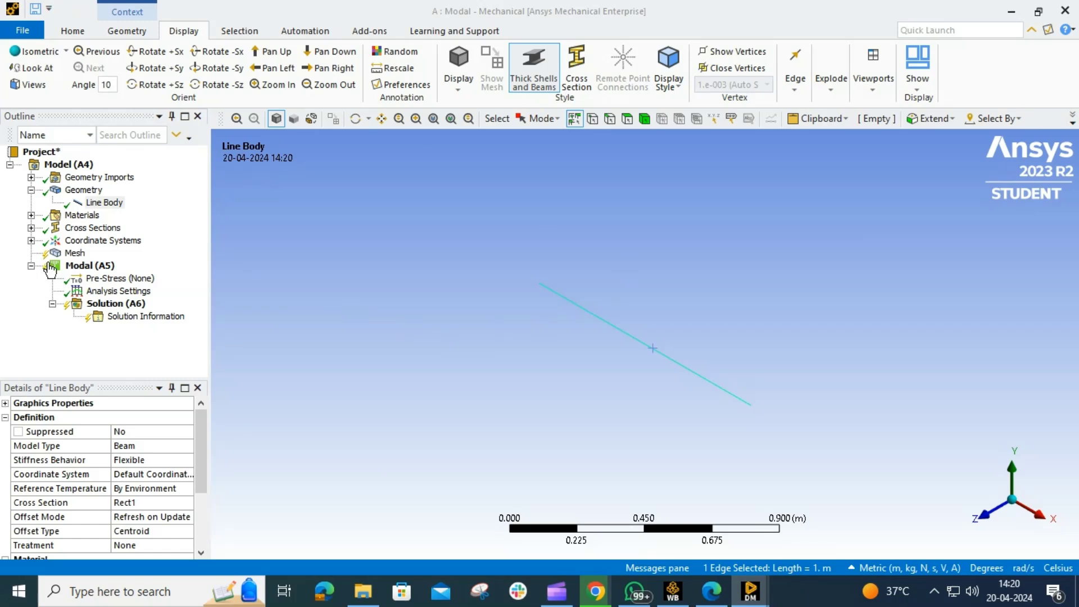
pyautogui.click(579, 65)
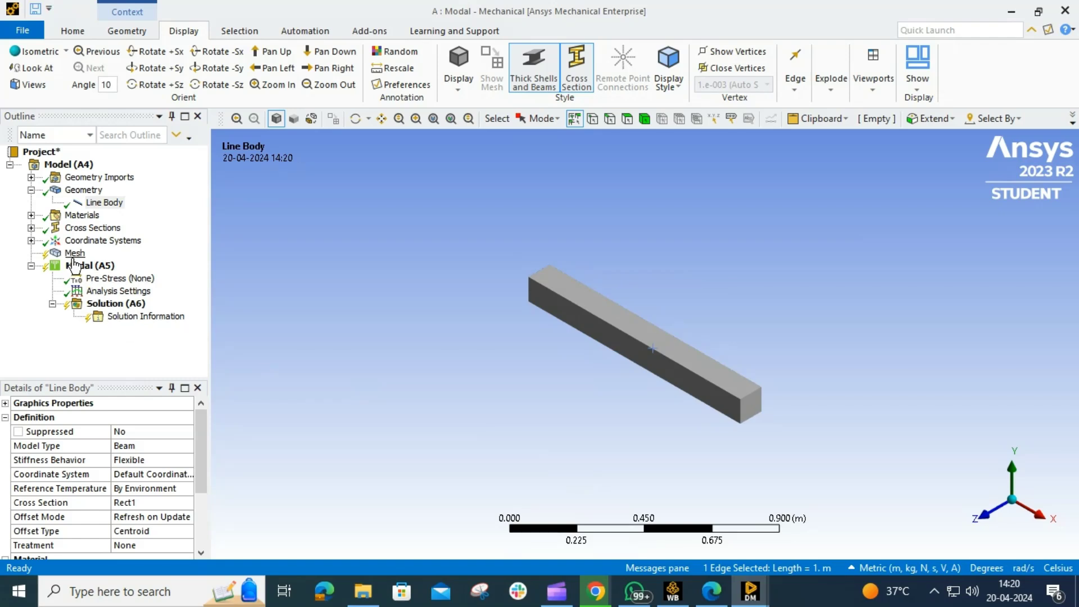
# Step: Generate the beam's mesh with the default element size and inspect it from several angles
pyautogui.click(73, 254)
pyautogui.rightClick(73, 253)
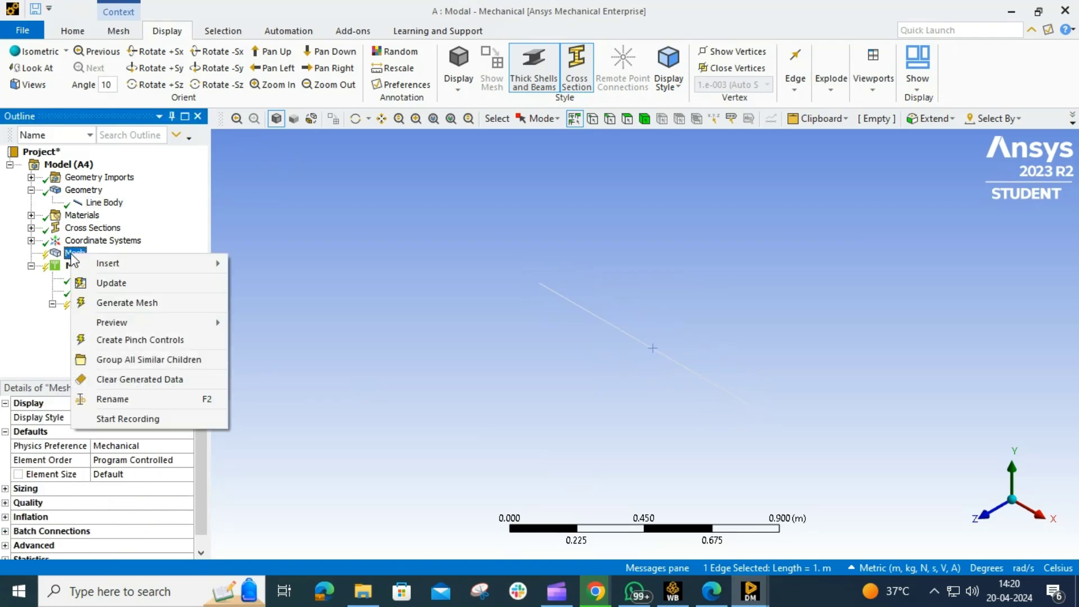
pyautogui.click(135, 303)
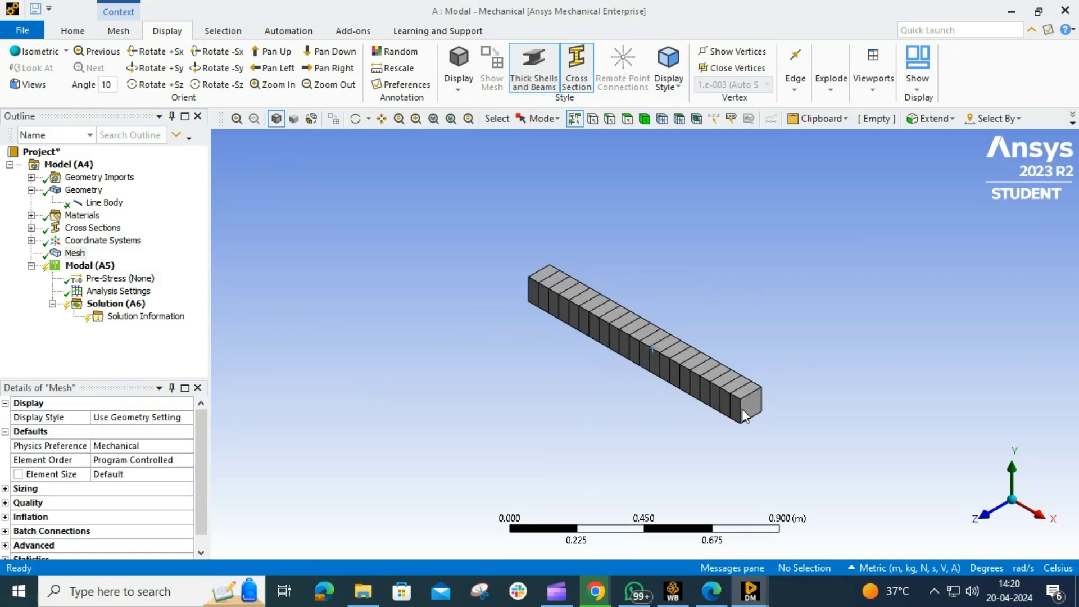
pyautogui.moveTo(806, 396); pyautogui.dragTo(873, 385, button='middle')
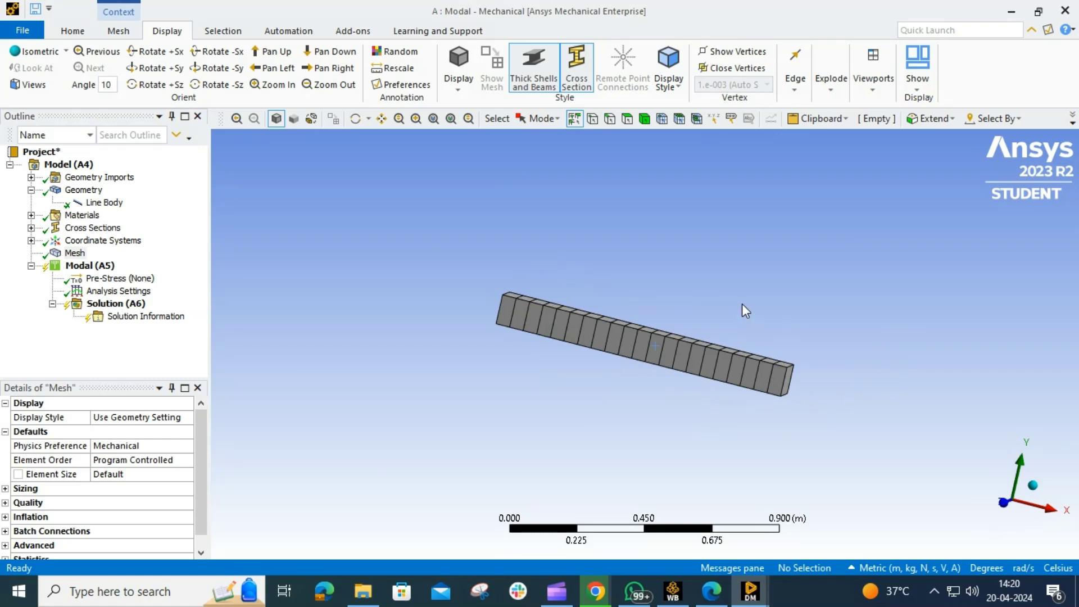
pyautogui.moveTo(687, 357); pyautogui.dragTo(646, 298, button='middle')
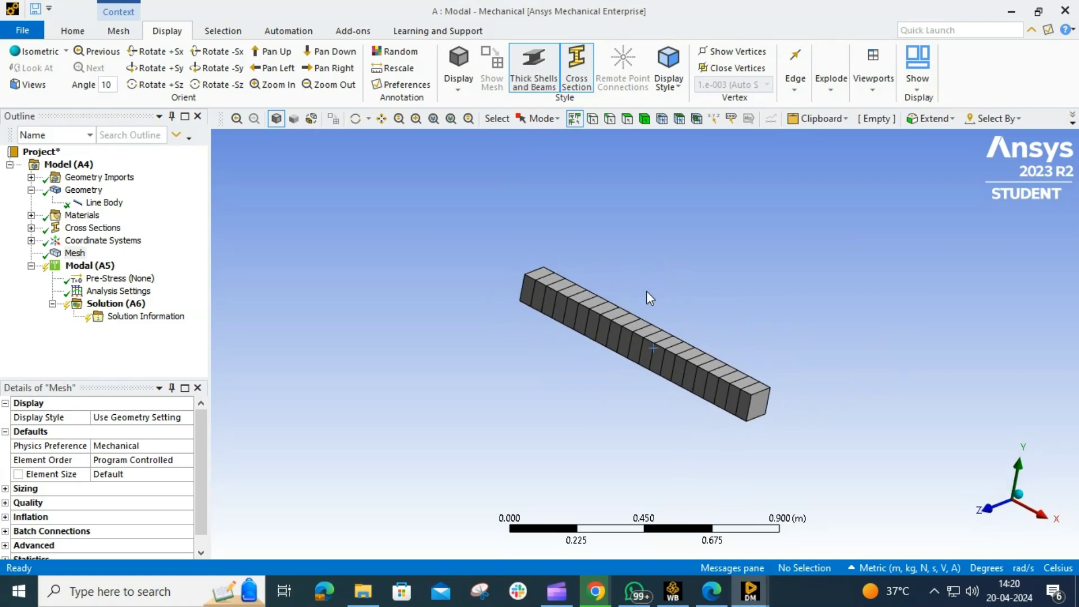
pyautogui.moveTo(740, 385)
pyautogui.mouseDown(button='middle')
pyautogui.moveTo(740, 298)
pyautogui.moveTo(798, 321)
pyautogui.moveTo(600, 308)
pyautogui.moveTo(639, 337)
pyautogui.moveTo(607, 352)
pyautogui.moveTo(583, 345)
pyautogui.moveTo(709, 316)
pyautogui.moveTo(681, 345)
pyautogui.moveTo(484, 366)
pyautogui.moveTo(532, 379)
pyautogui.mouseUp(button='middle')
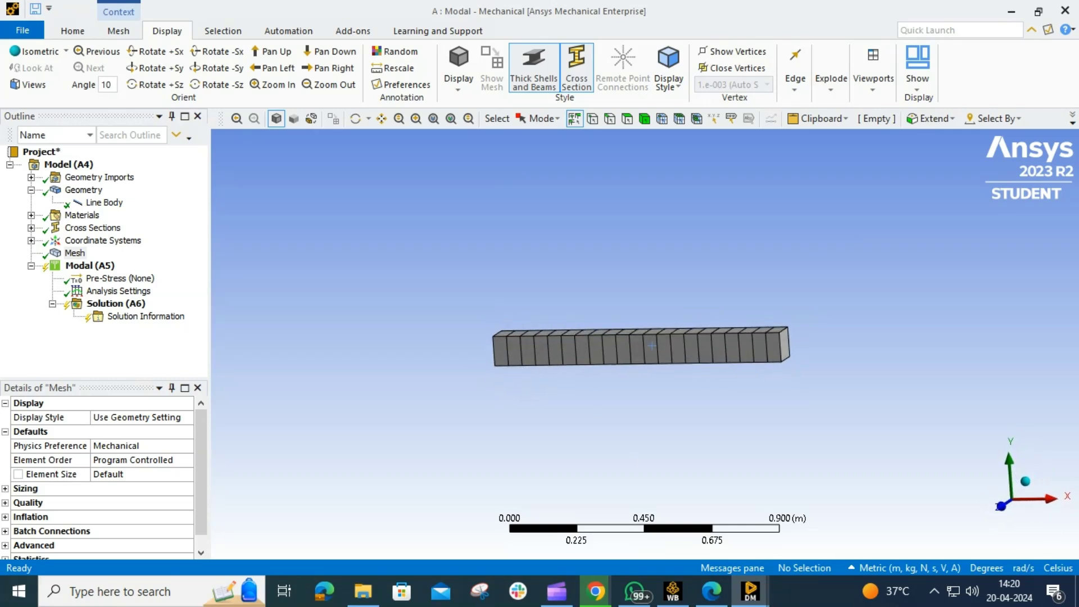
# Step: Insert a Fixed Support into the Modal analysis
pyautogui.rightClick(81, 274)
pyautogui.moveTo(171, 278)
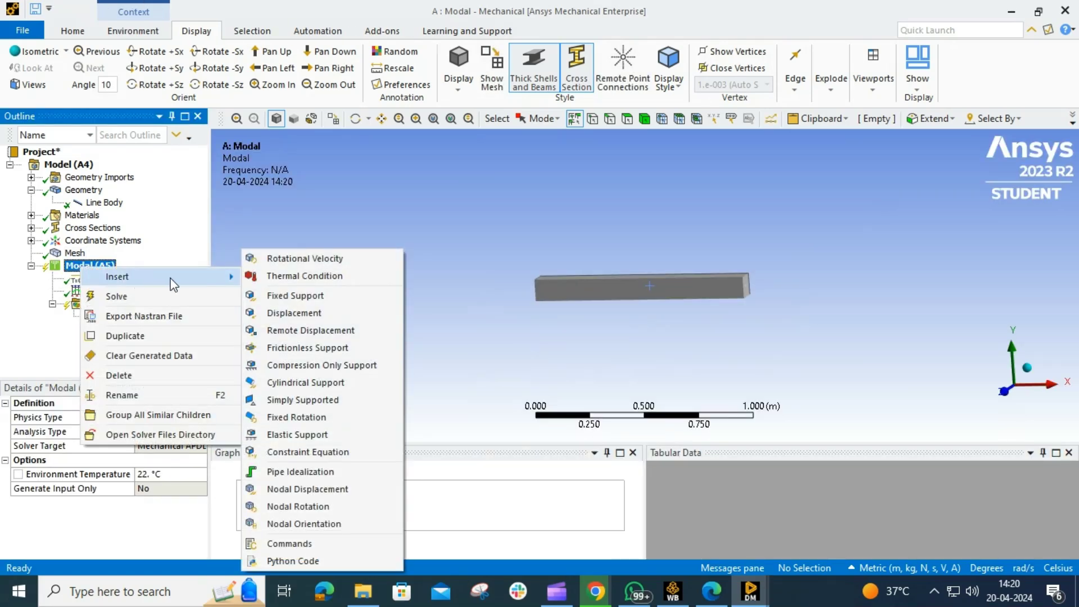
pyautogui.click(304, 300)
# Step: Try to scope the fixed support to the beam's end at the origin
pyautogui.moveTo(732, 395); pyautogui.dragTo(736, 396, button='middle')
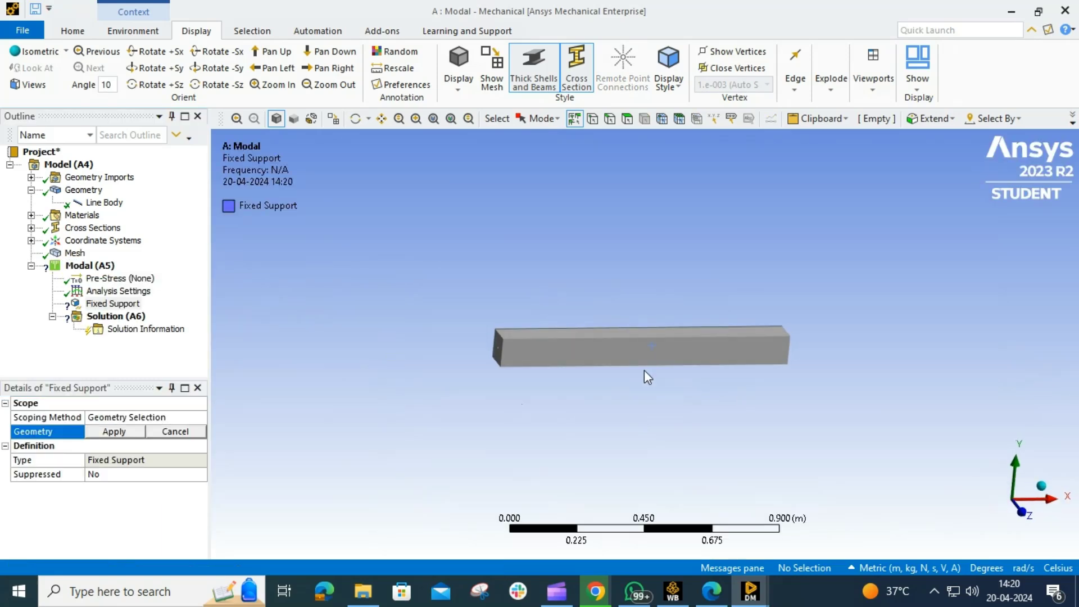
pyautogui.moveTo(635, 385); pyautogui.dragTo(748, 381, button='middle')
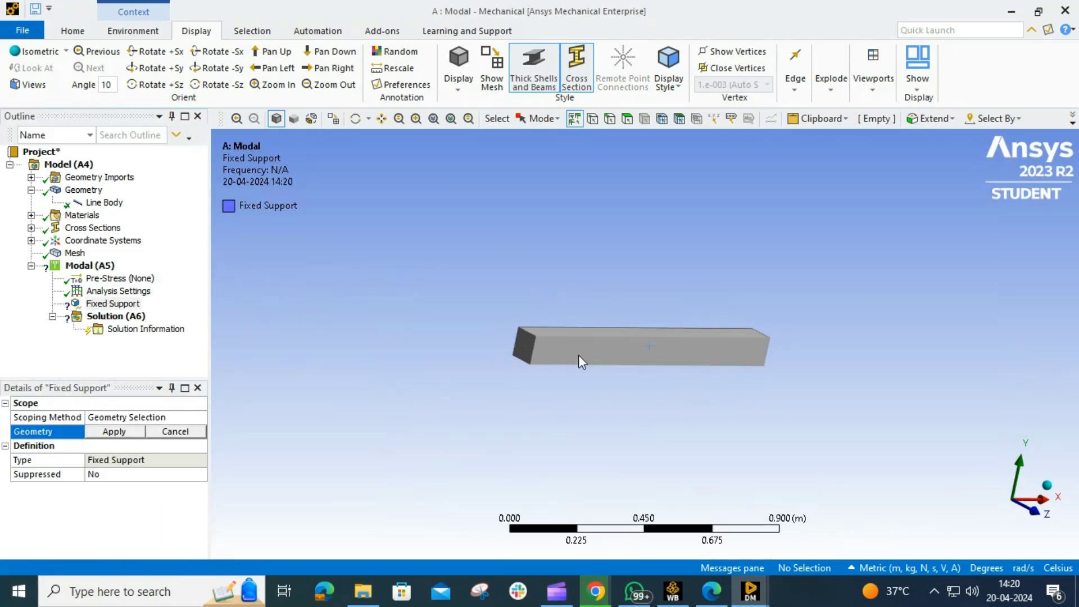
pyautogui.click(523, 345)
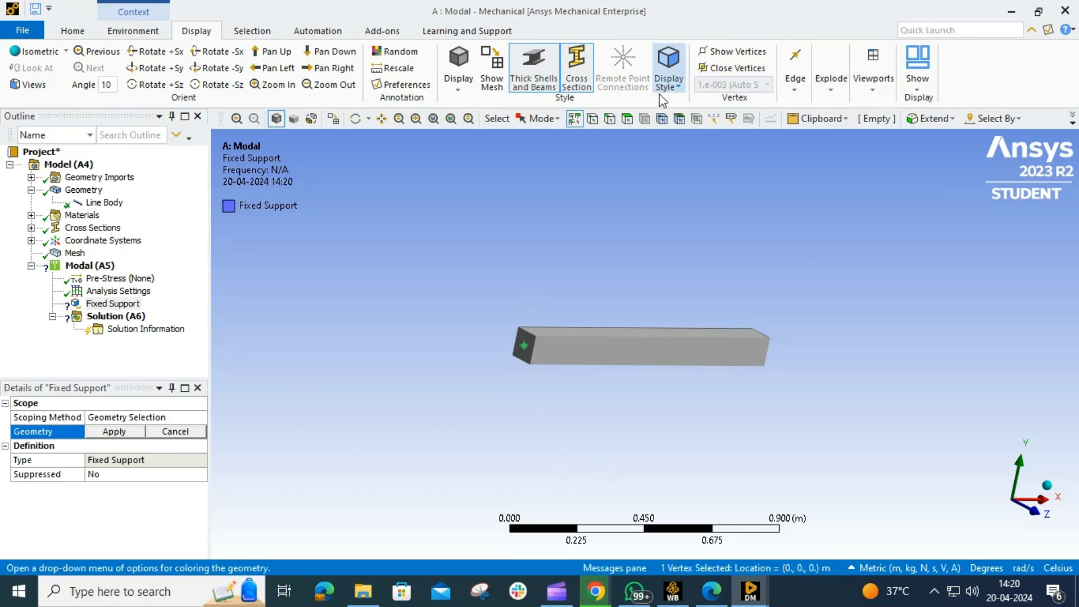
pyautogui.click(631, 121)
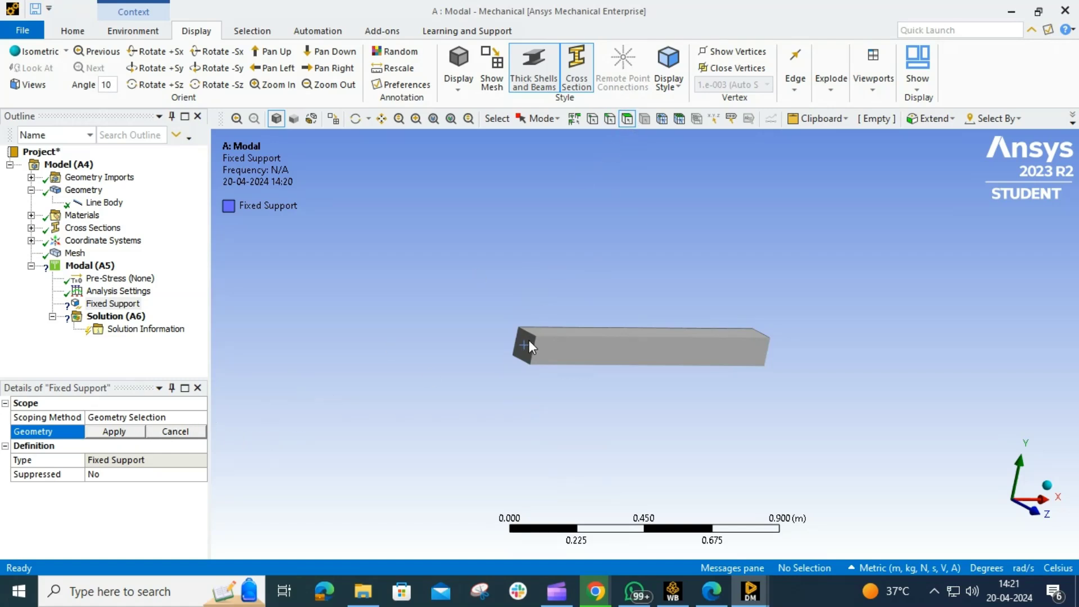
pyautogui.click(126, 437)
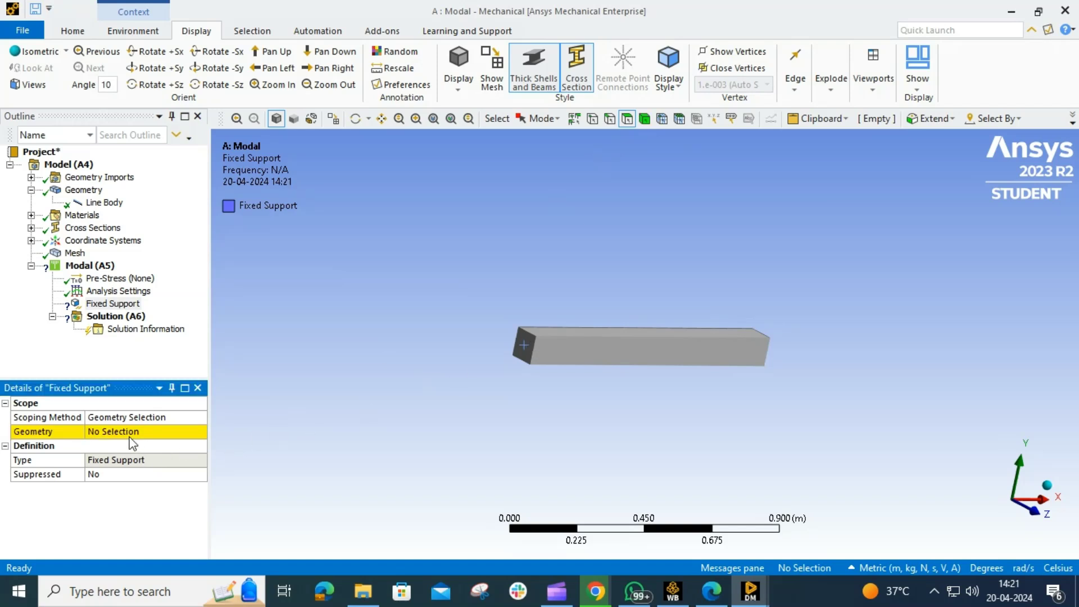
pyautogui.click(128, 433)
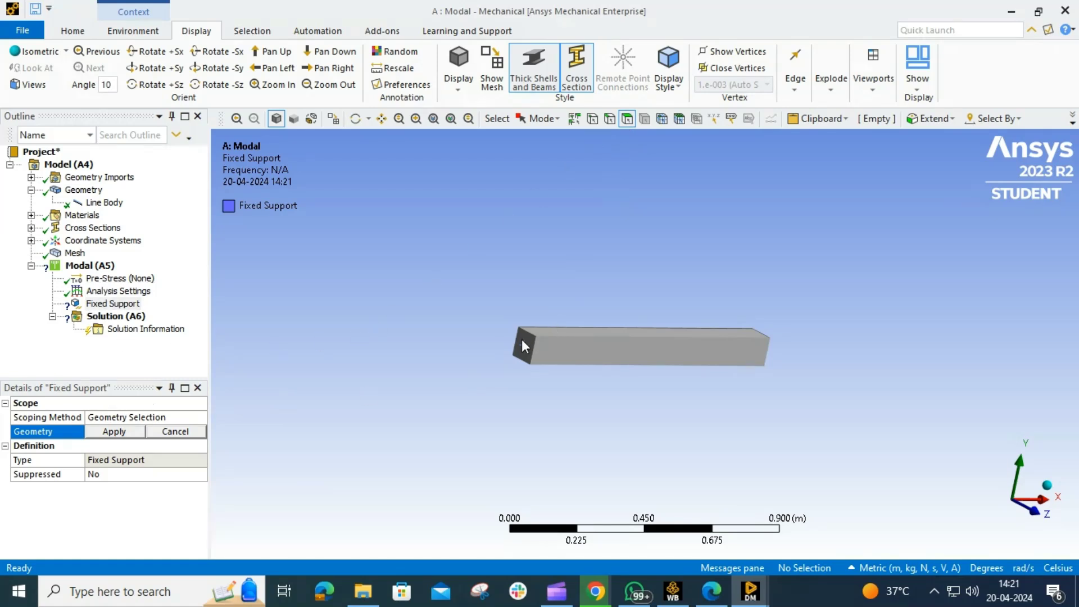
pyautogui.click(629, 119)
pyautogui.moveTo(701, 337); pyautogui.dragTo(652, 275, button='middle')
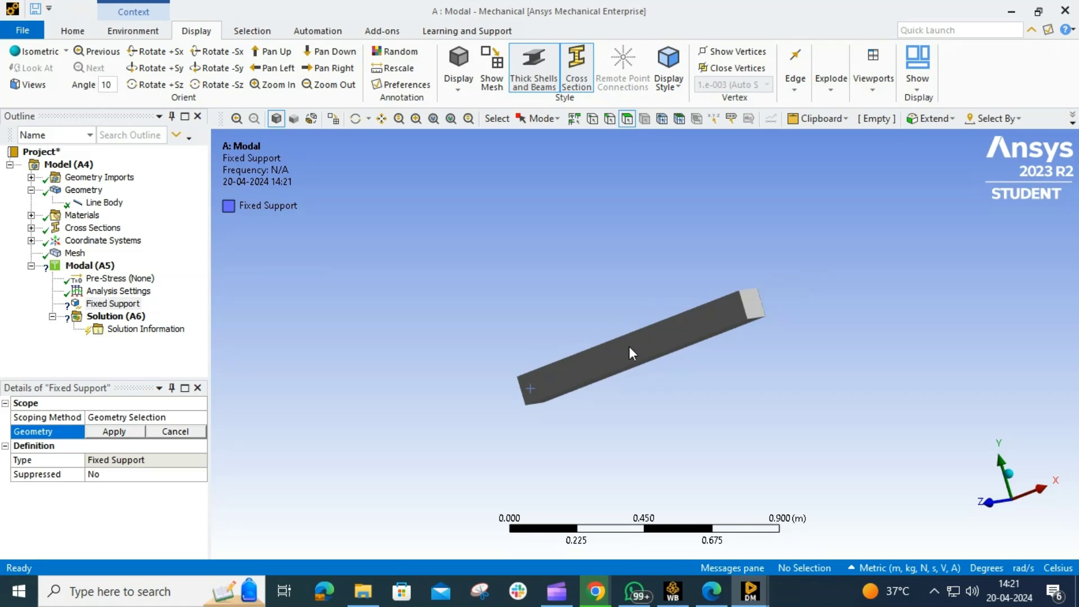
pyautogui.moveTo(632, 353)
pyautogui.mouseDown(button='middle')
pyautogui.moveTo(771, 313)
pyautogui.moveTo(886, 313)
pyautogui.moveTo(554, 391)
pyautogui.moveTo(658, 330)
pyautogui.moveTo(623, 352)
pyautogui.mouseUp(button='middle')
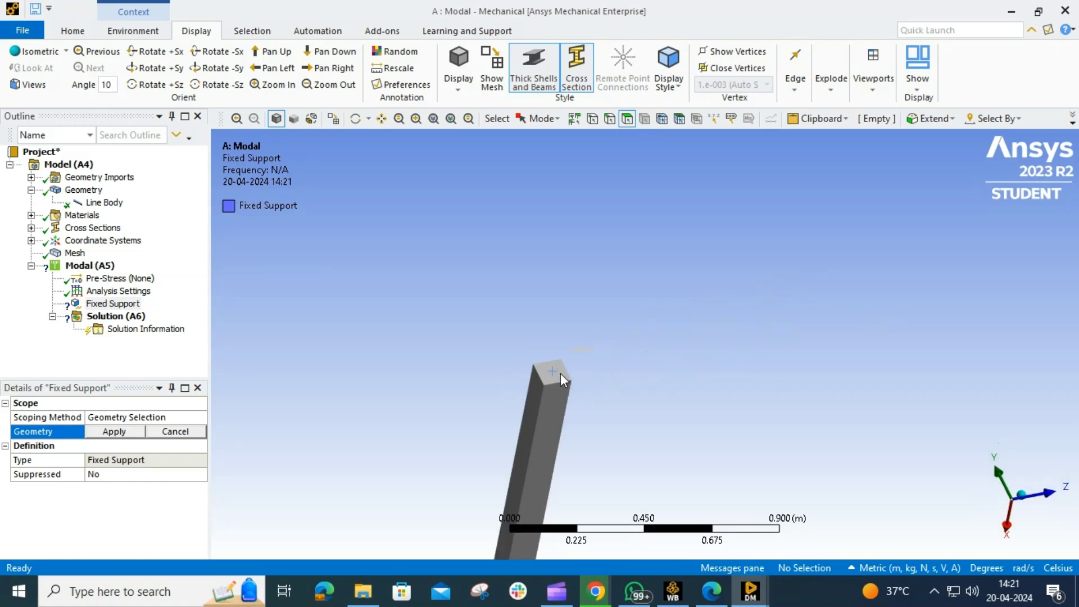
pyautogui.click(184, 433)
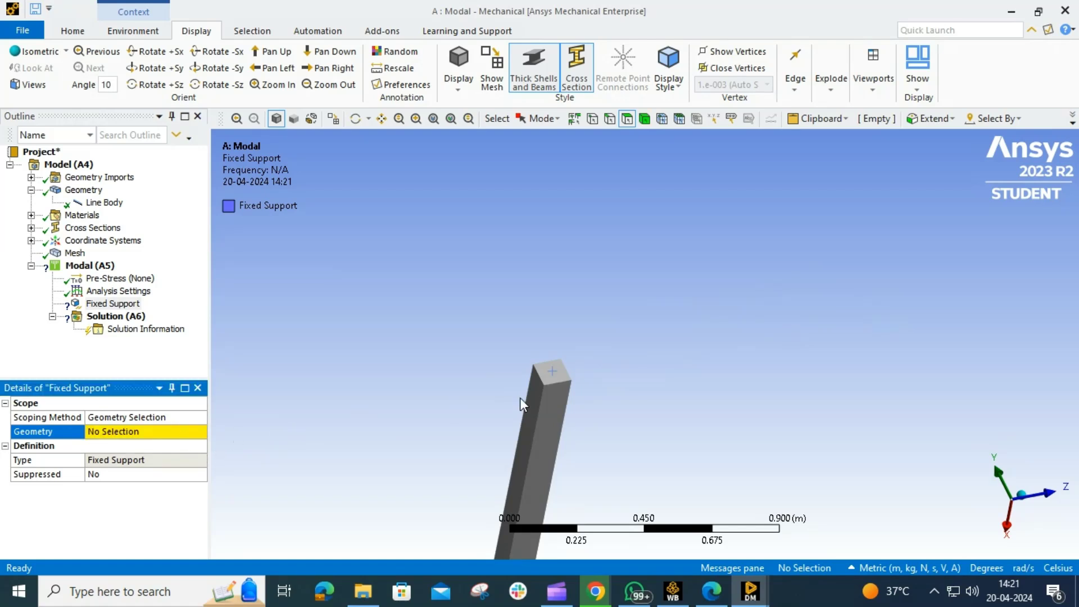
pyautogui.click(93, 436)
pyautogui.click(118, 432)
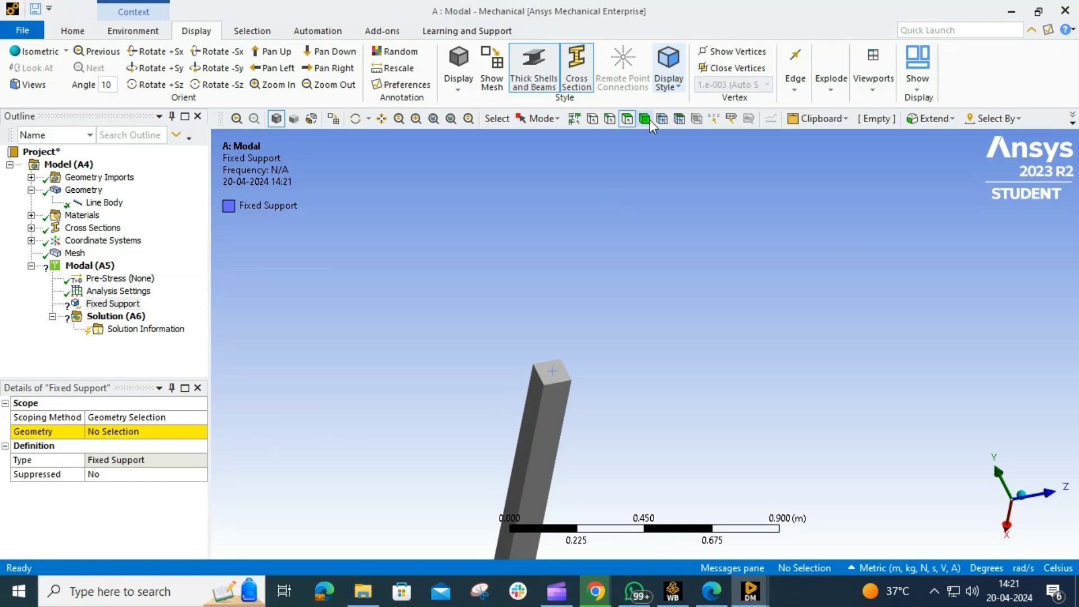
pyautogui.click(627, 118)
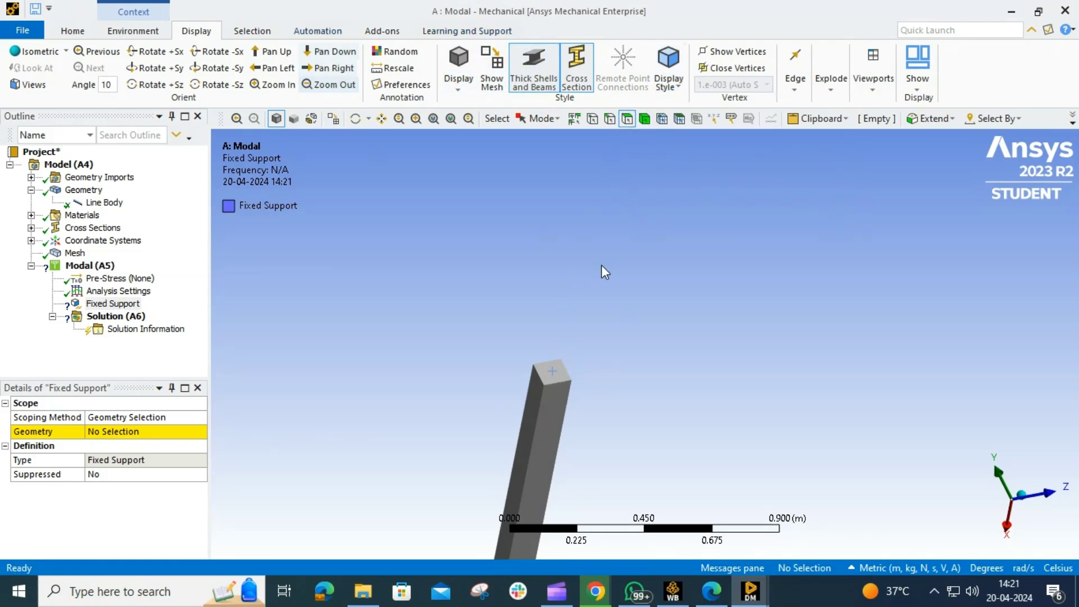
pyautogui.moveTo(608, 309); pyautogui.dragTo(734, 470, button='middle')
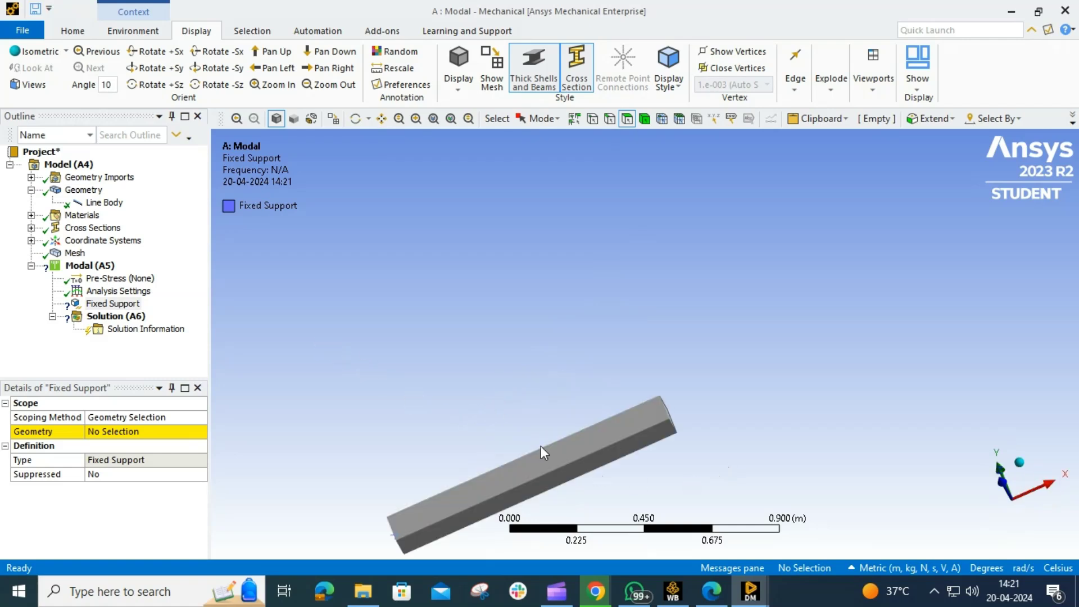
pyautogui.moveTo(541, 450); pyautogui.dragTo(950, 396, button='middle')
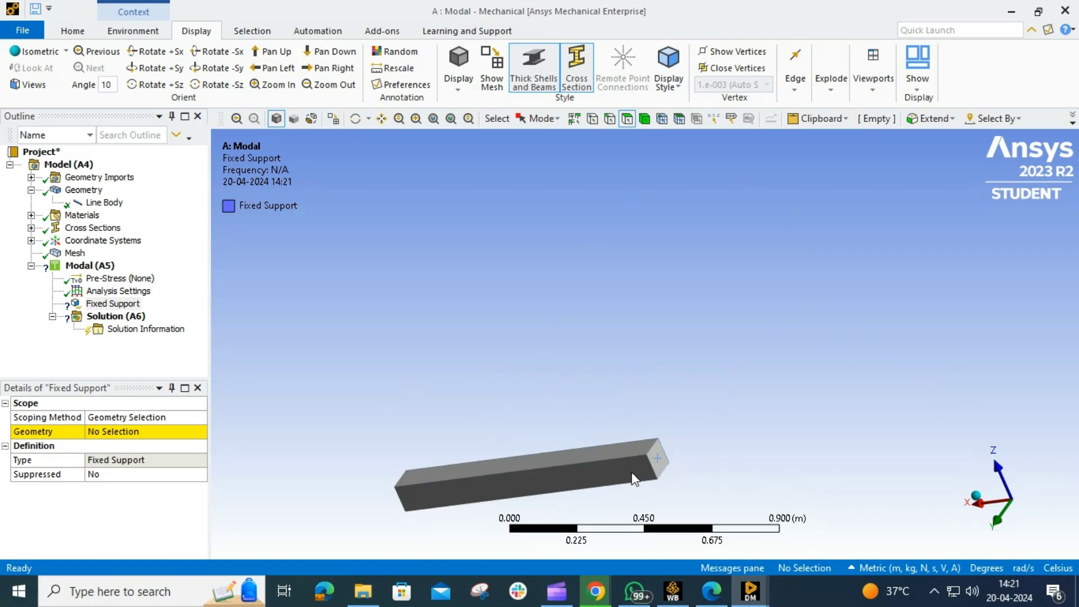
# Step: Turn off the cross section display and scope the fixed support to the line body's vertex at the origin
pyautogui.click(579, 70)
pyautogui.moveTo(681, 398); pyautogui.dragTo(691, 219, button='middle')
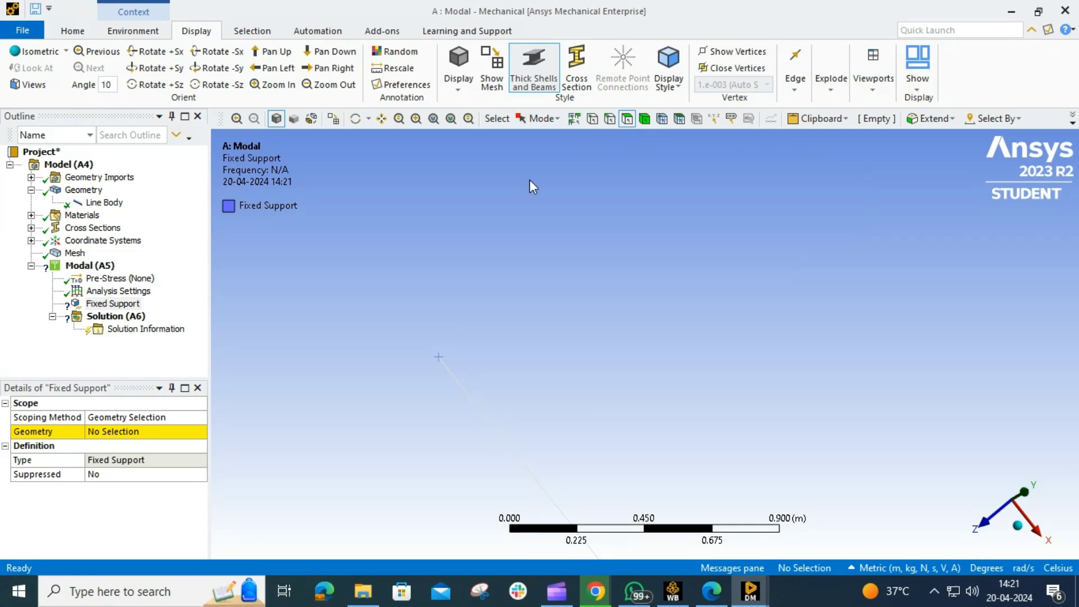
pyautogui.click(432, 118)
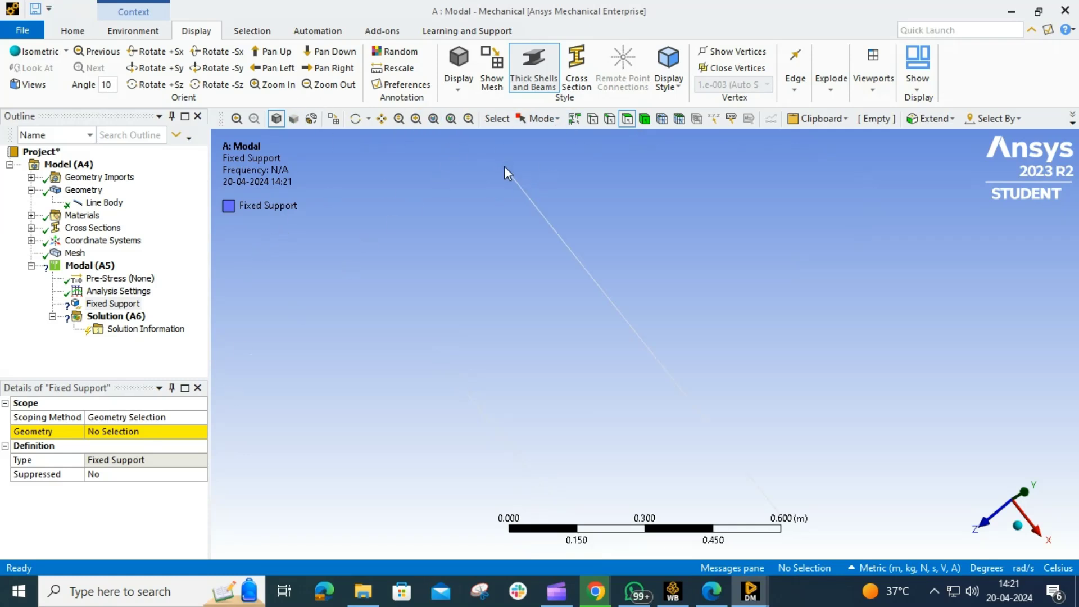
pyautogui.click(594, 120)
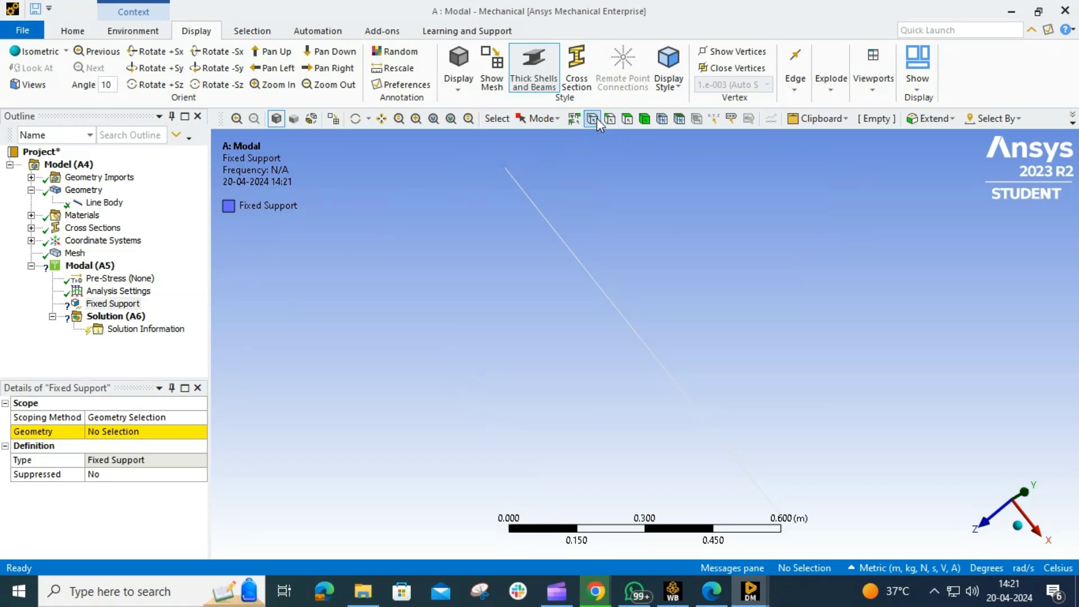
pyautogui.click(505, 169)
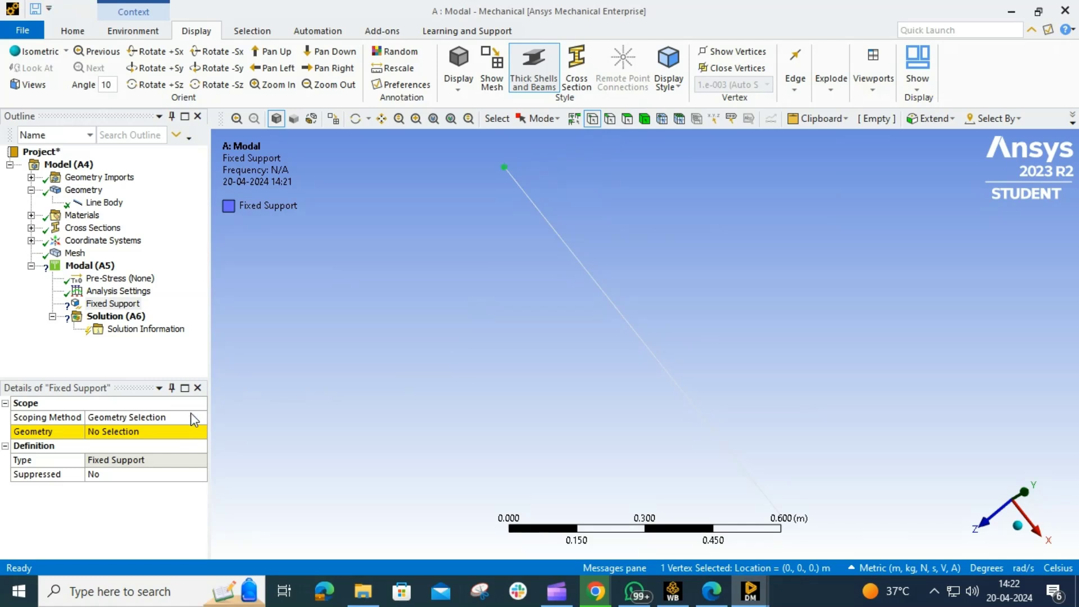
pyautogui.click(116, 439)
pyautogui.click(117, 434)
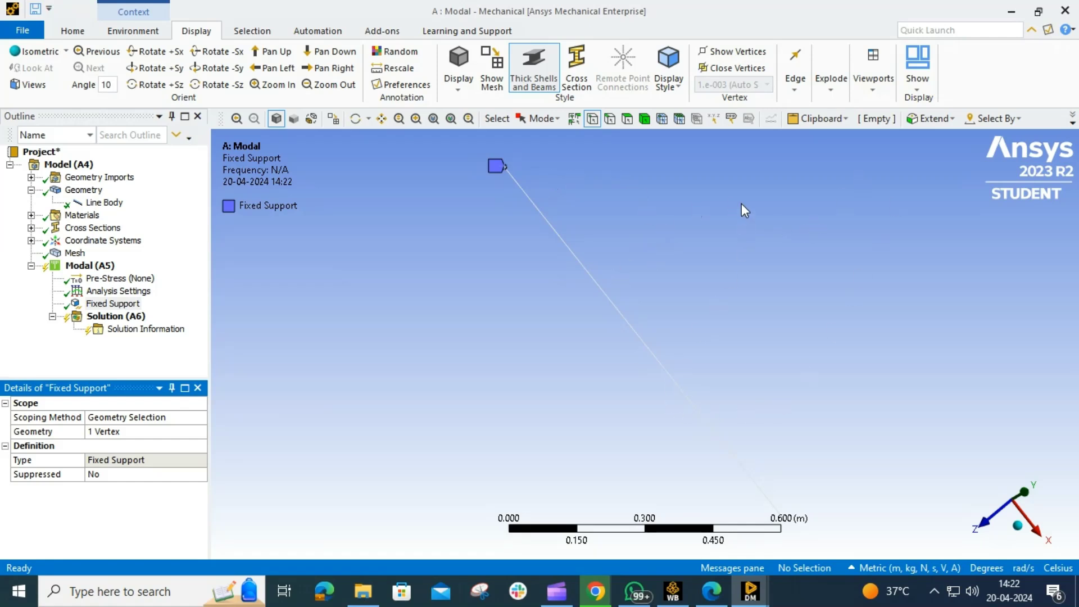
pyautogui.moveTo(684, 353); pyautogui.dragTo(870, 173, button='middle')
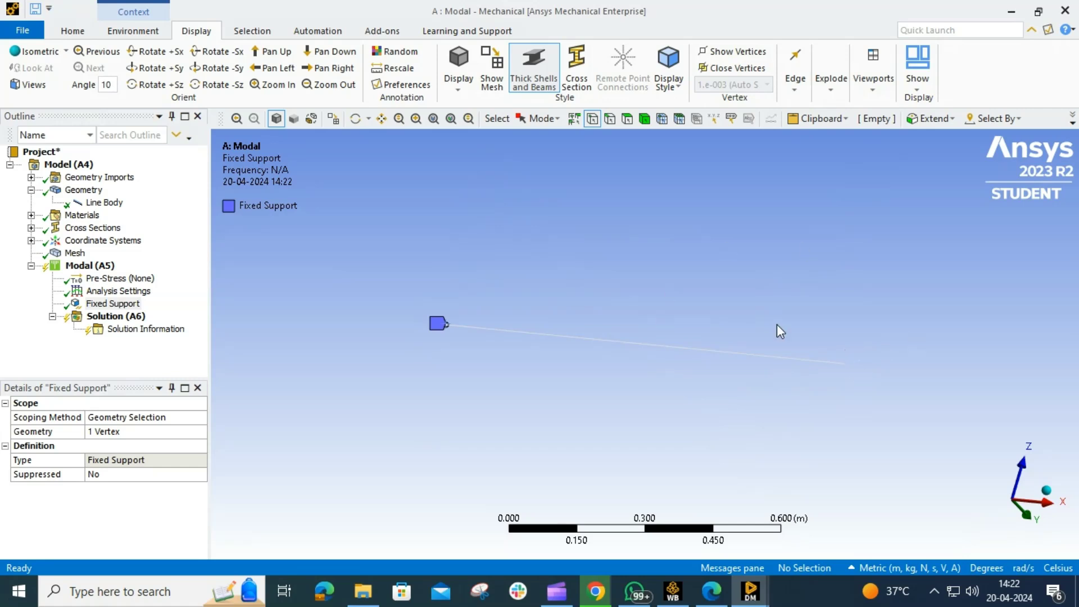
pyautogui.rightClick(120, 319)
pyautogui.moveTo(169, 326)
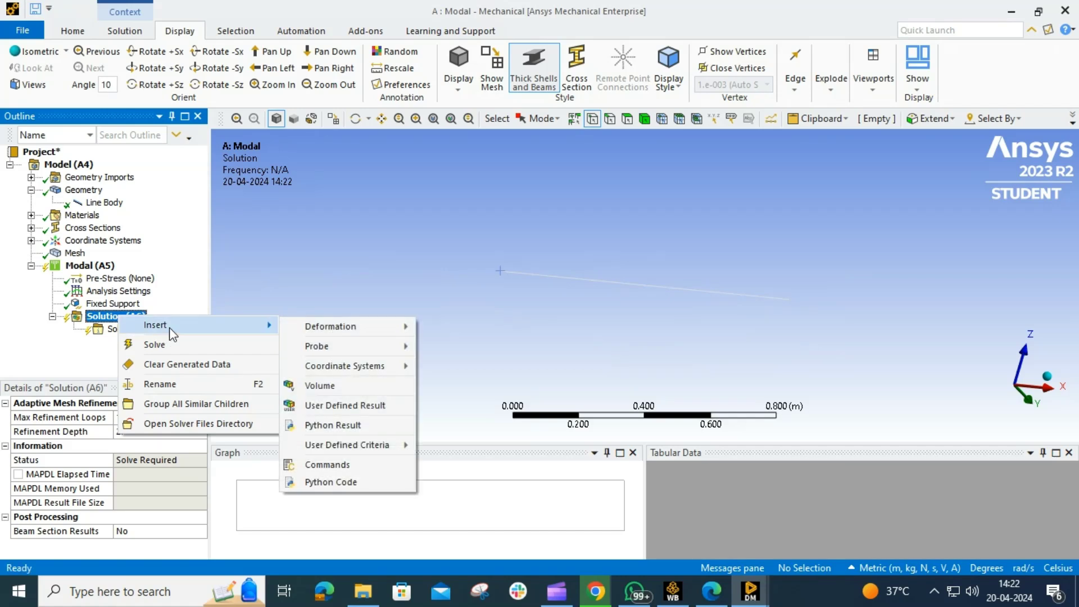
pyautogui.moveTo(361, 332)
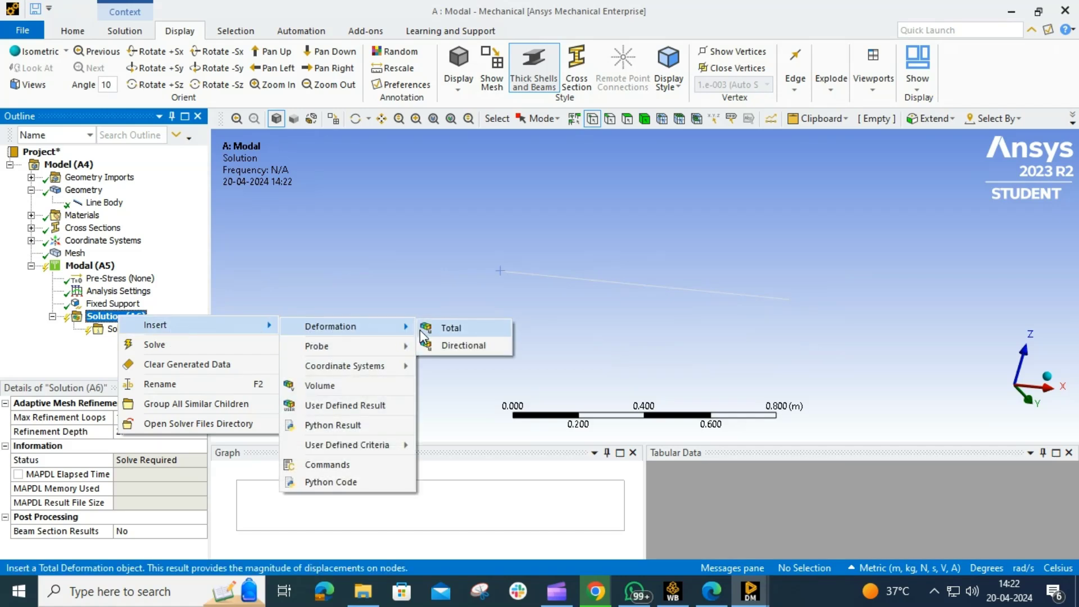
pyautogui.rightClick(94, 321)
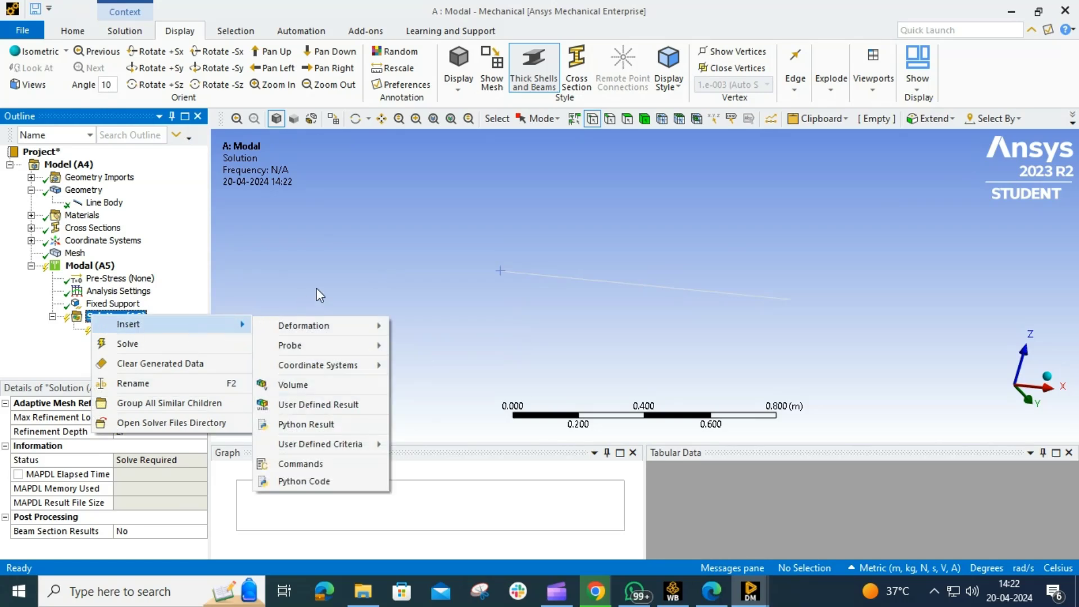
pyautogui.click(335, 273)
# Step: Solve the Modal analysis, open the solution's natural frequencies and turn the beam's cross section display back on
pyautogui.rightClick(83, 266)
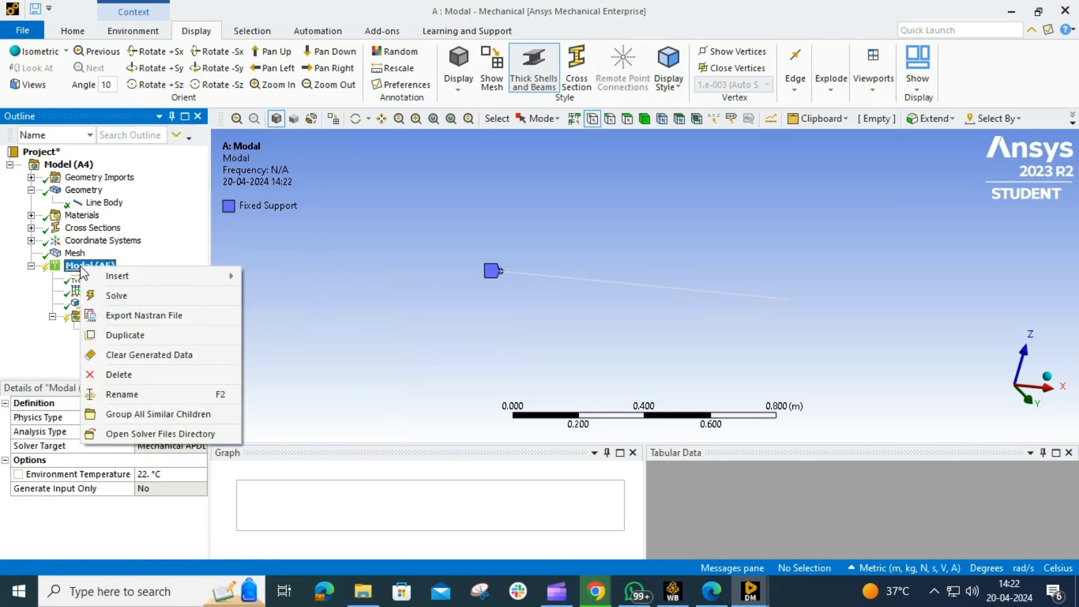
pyautogui.click(127, 294)
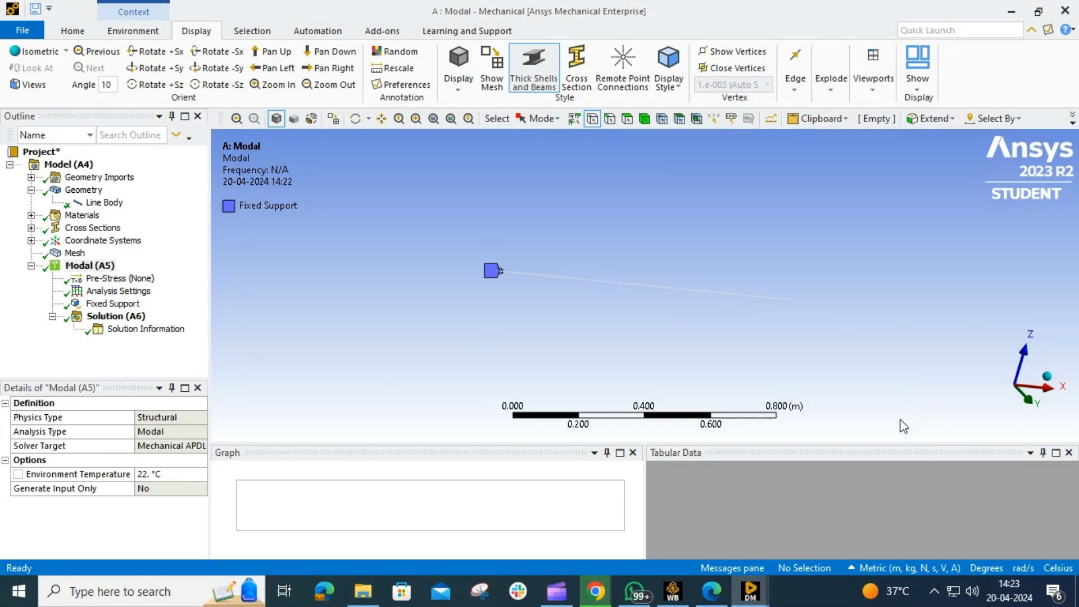
pyautogui.click(115, 316)
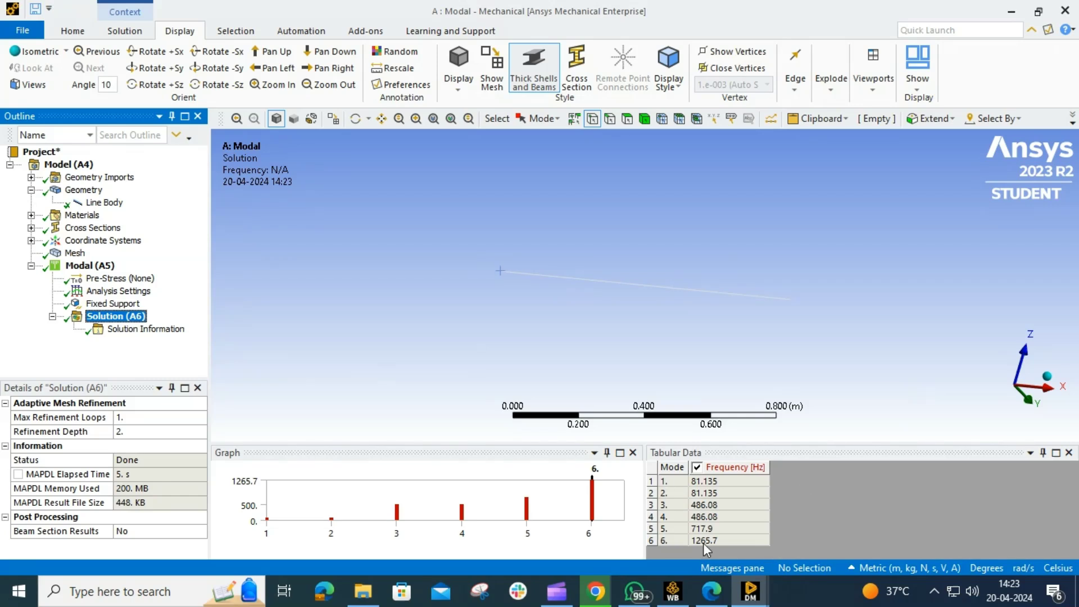
pyautogui.click(577, 71)
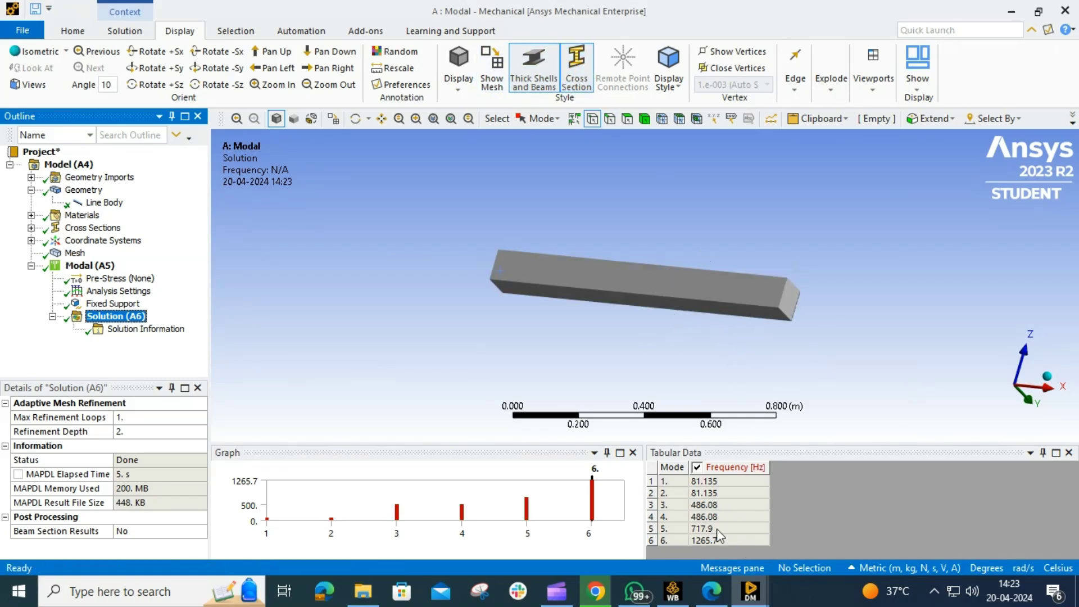
# Step: Create mode shape results for all six frequencies in the solution and evaluate them
pyautogui.moveTo(686, 485); pyautogui.dragTo(734, 541)
pyautogui.rightClick(724, 504)
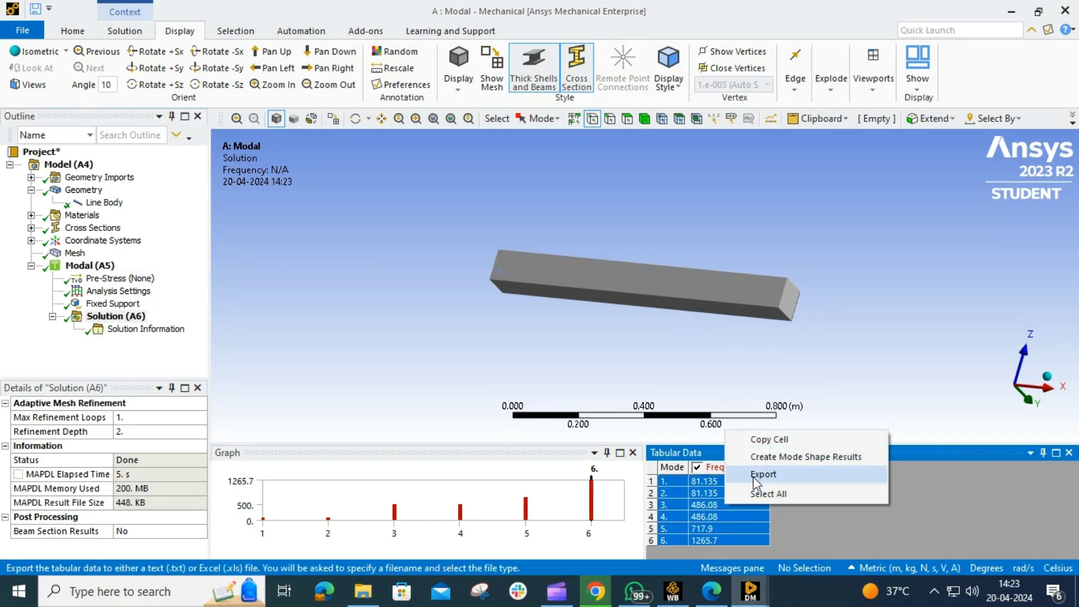
pyautogui.click(775, 457)
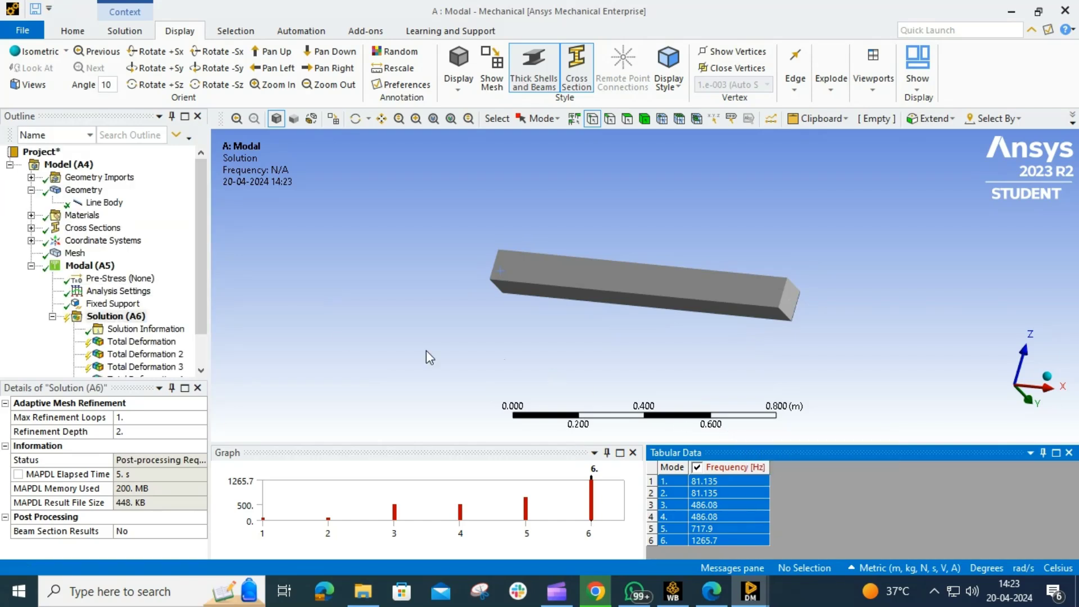
pyautogui.moveTo(198, 278); pyautogui.dragTo(198, 306)
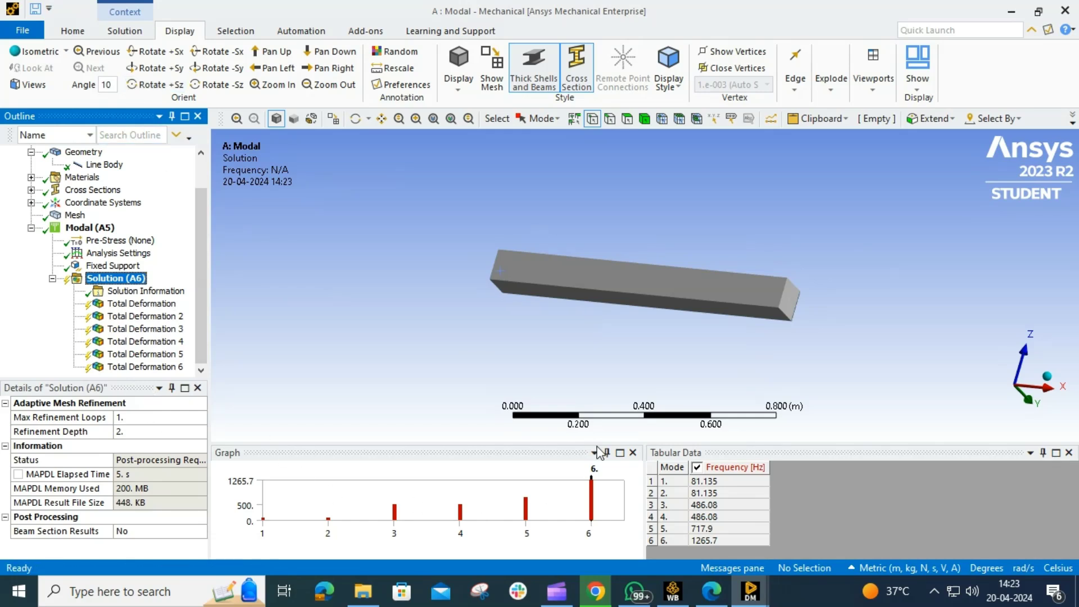
pyautogui.click(124, 31)
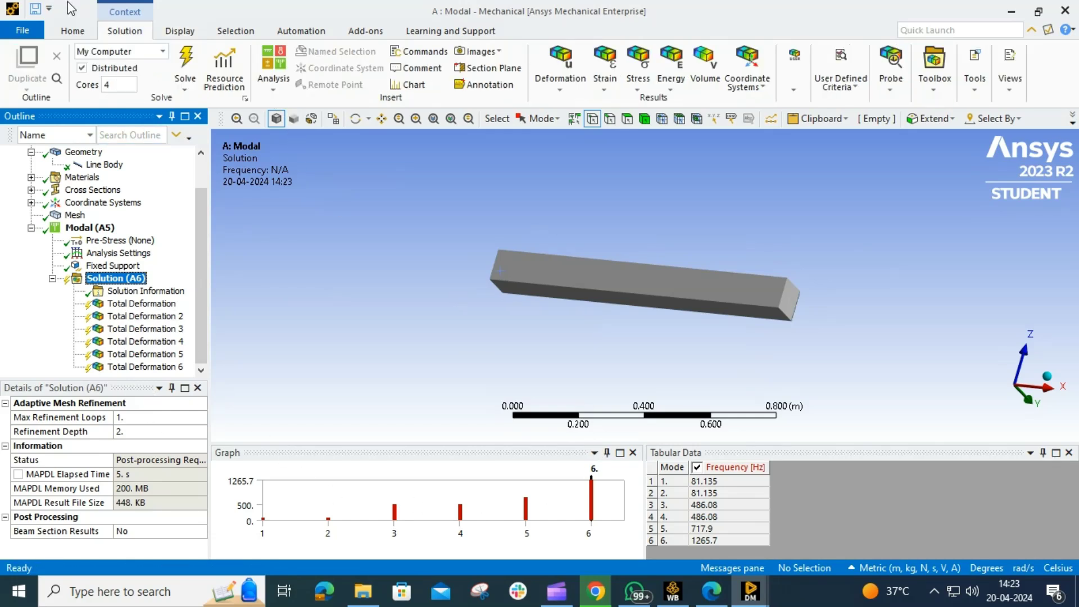
pyautogui.click(185, 59)
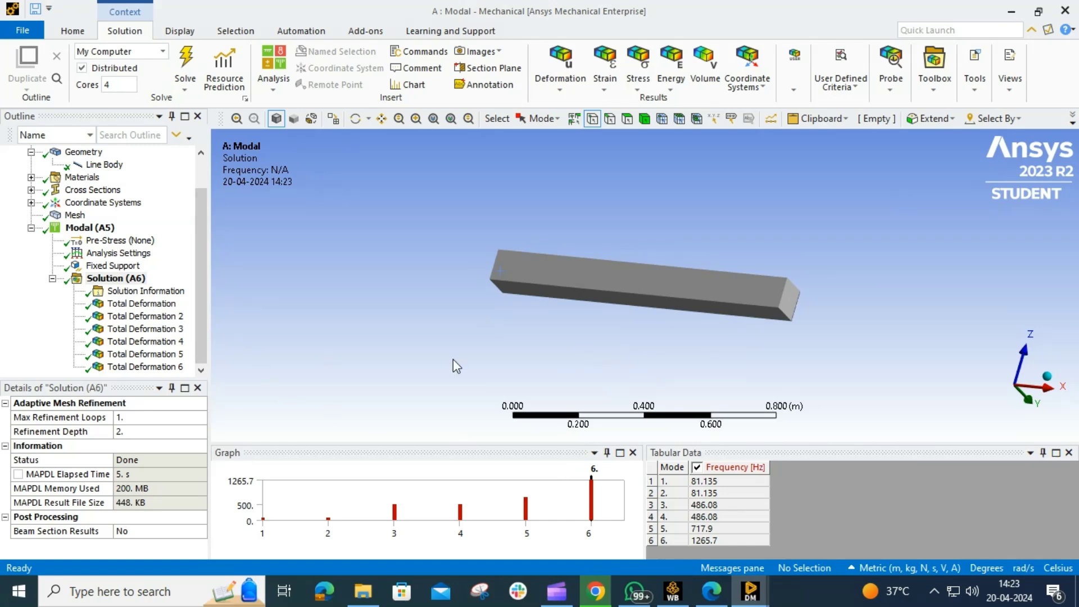
# Step: Examine the total deformation plots of modes 1 to 6 one after another
pyautogui.click(147, 316)
pyautogui.click(142, 304)
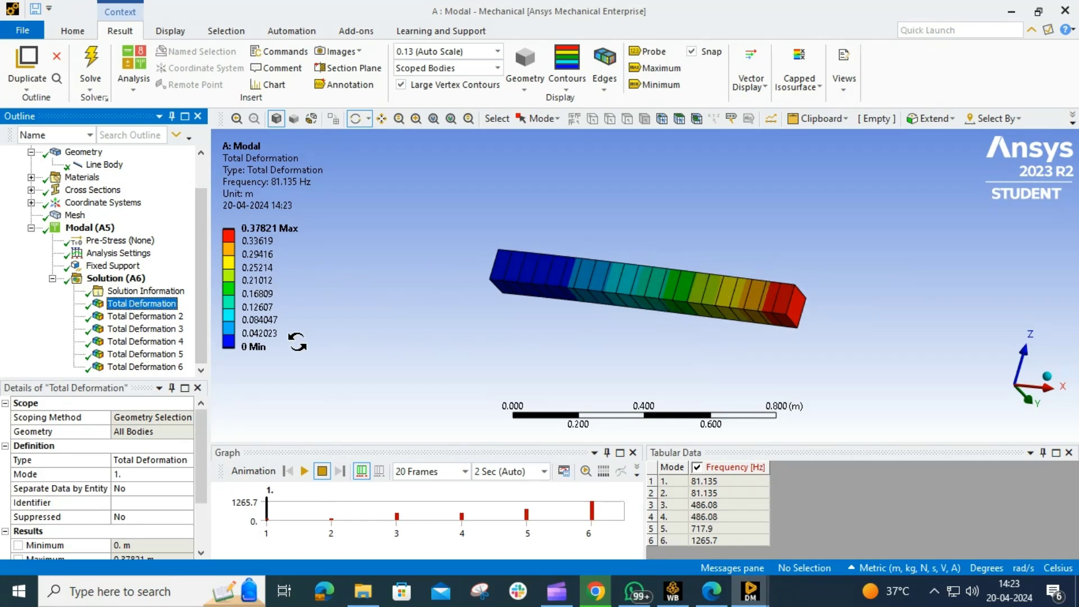
pyautogui.click(171, 317)
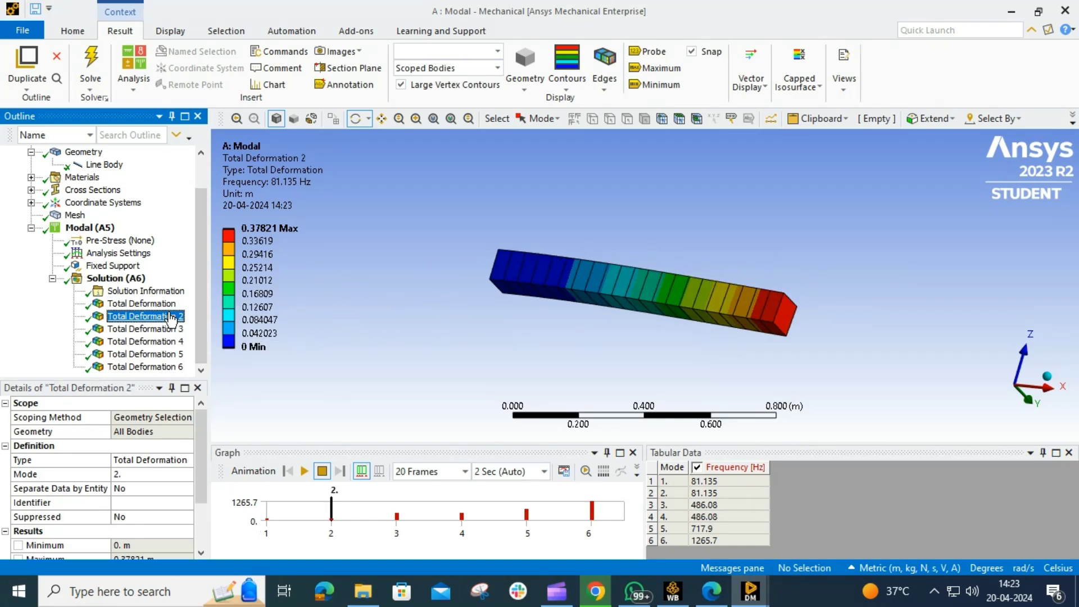
pyautogui.click(172, 329)
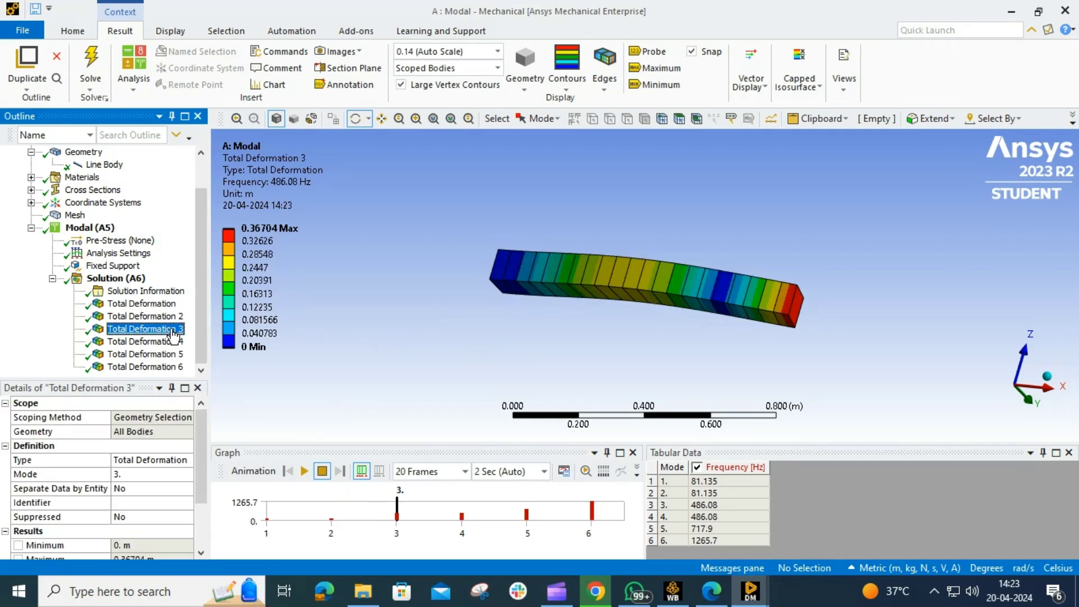
pyautogui.click(172, 341)
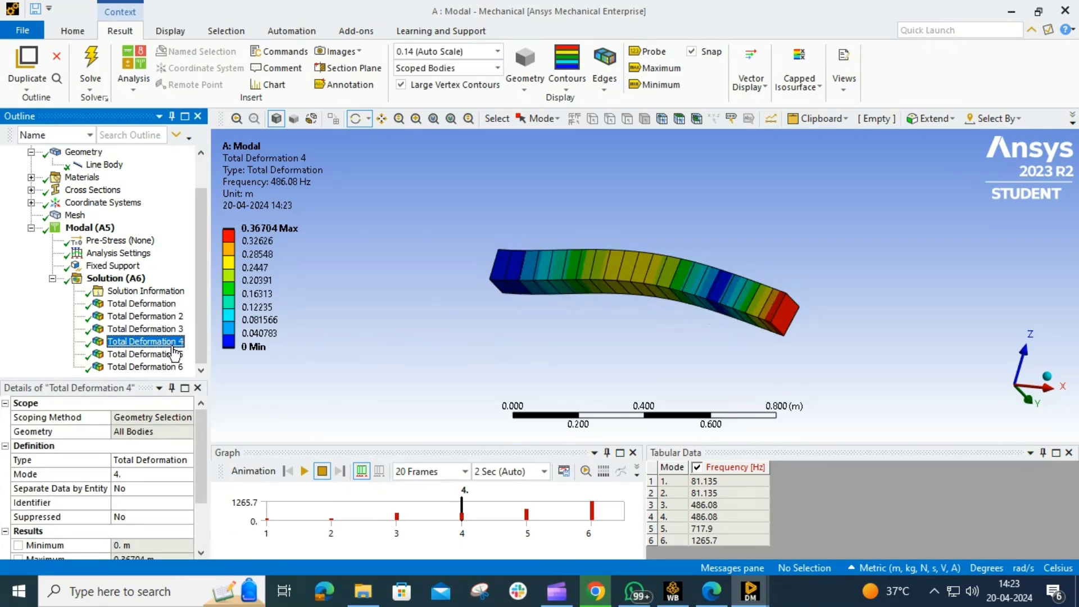
pyautogui.click(173, 354)
pyautogui.click(171, 367)
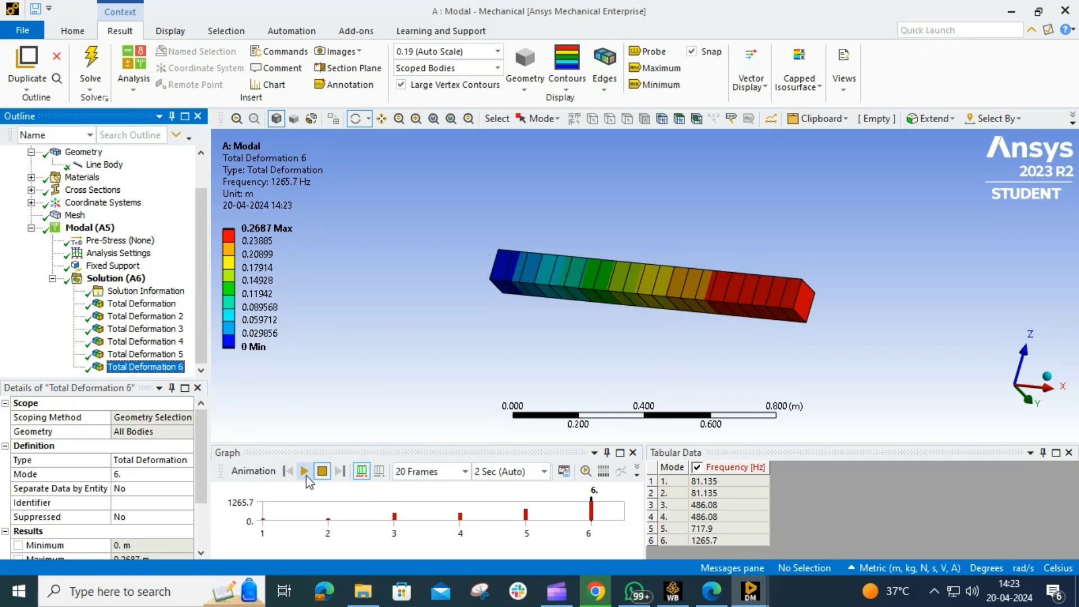
# Step: Animate the total deformation results of modes 6, 5 and 4 one after another
pyautogui.click(304, 473)
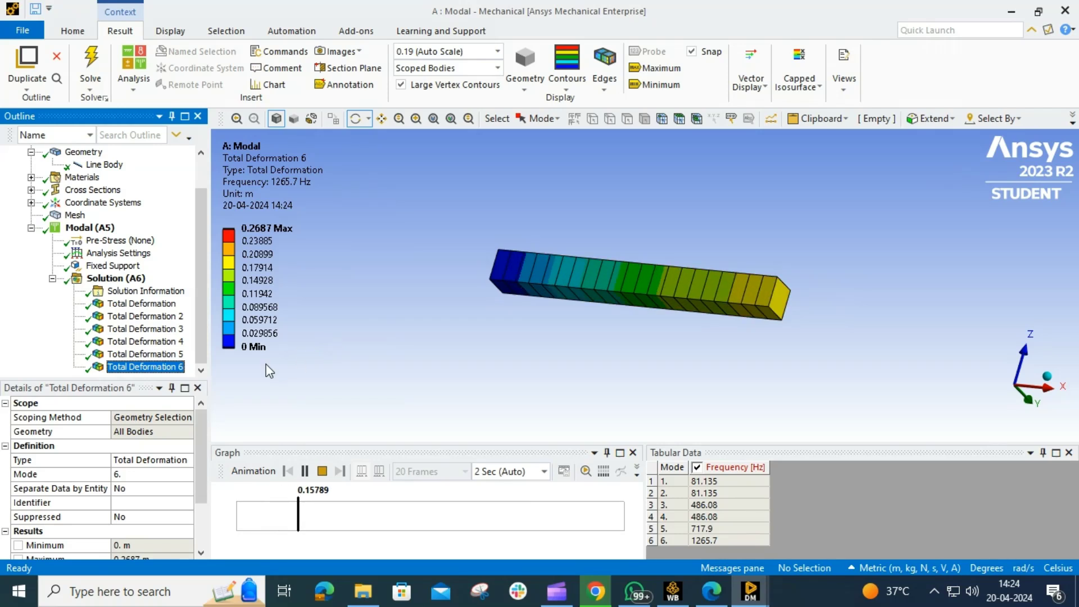
pyautogui.click(128, 354)
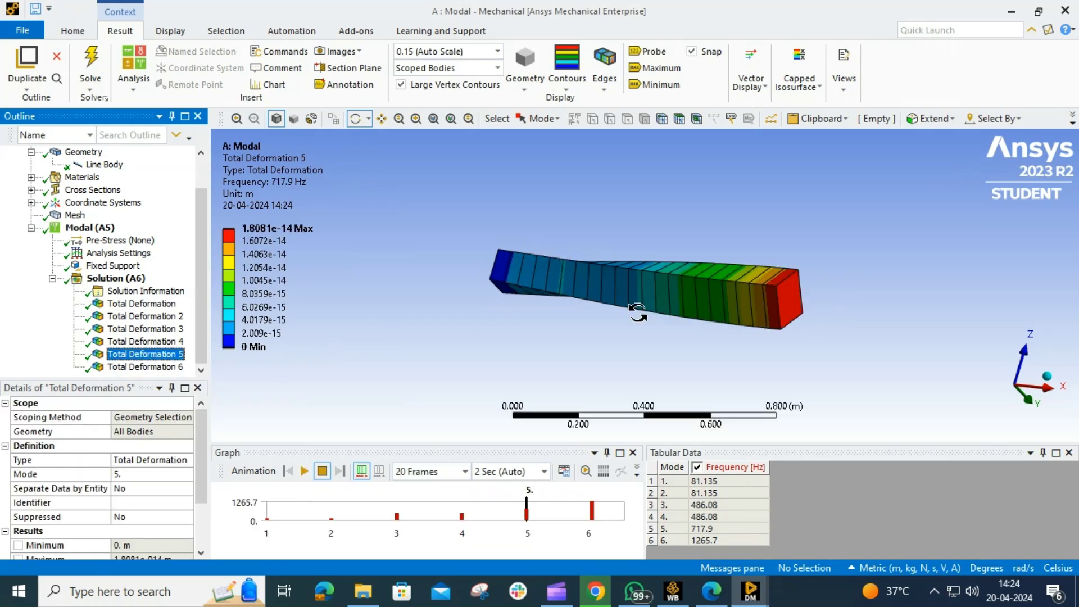
pyautogui.click(304, 471)
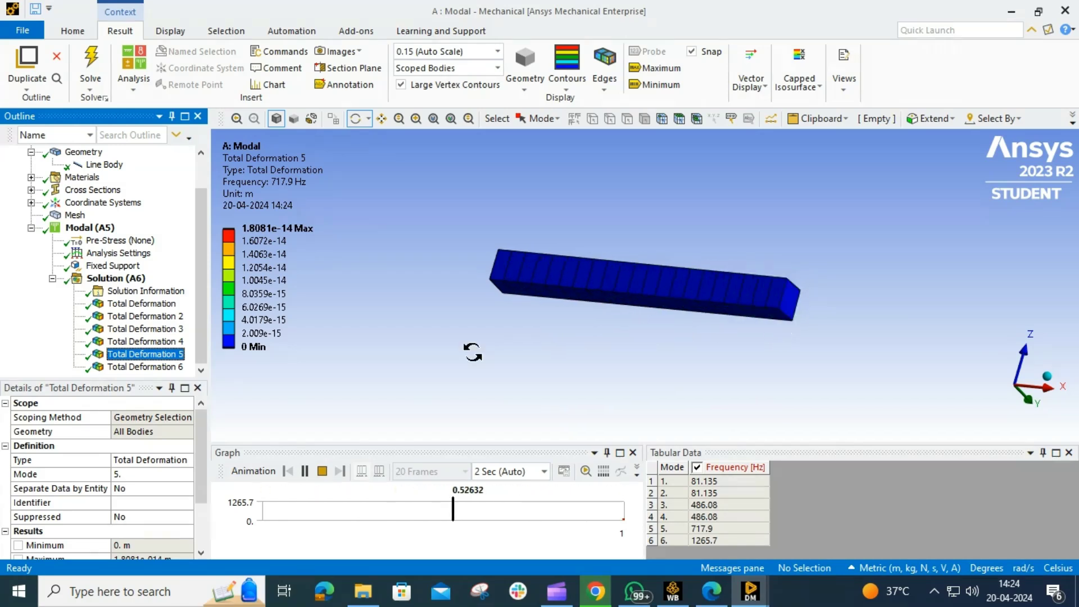
pyautogui.click(174, 341)
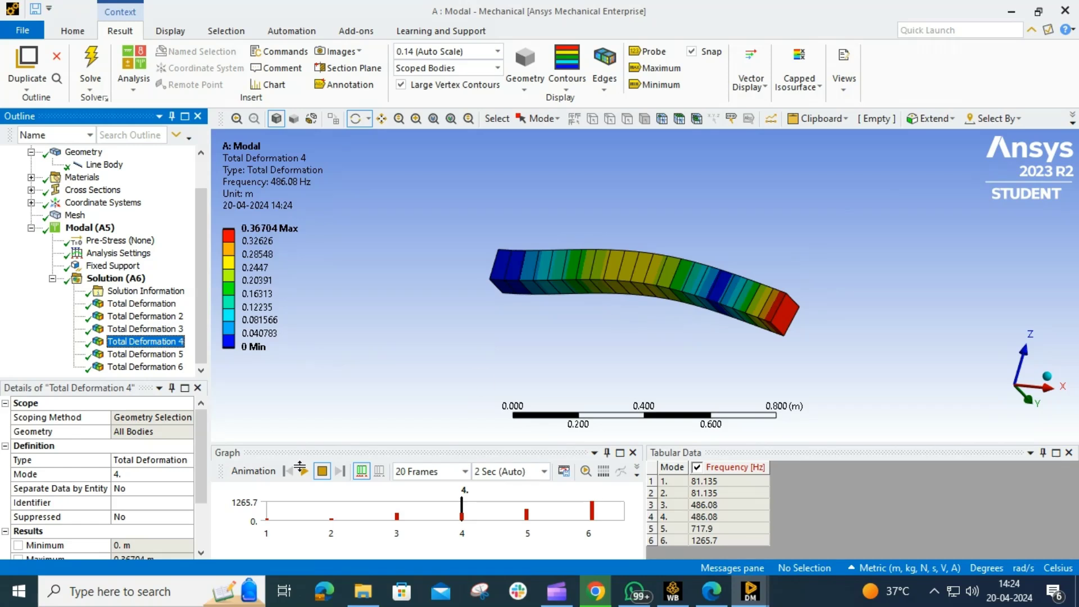
pyautogui.click(301, 471)
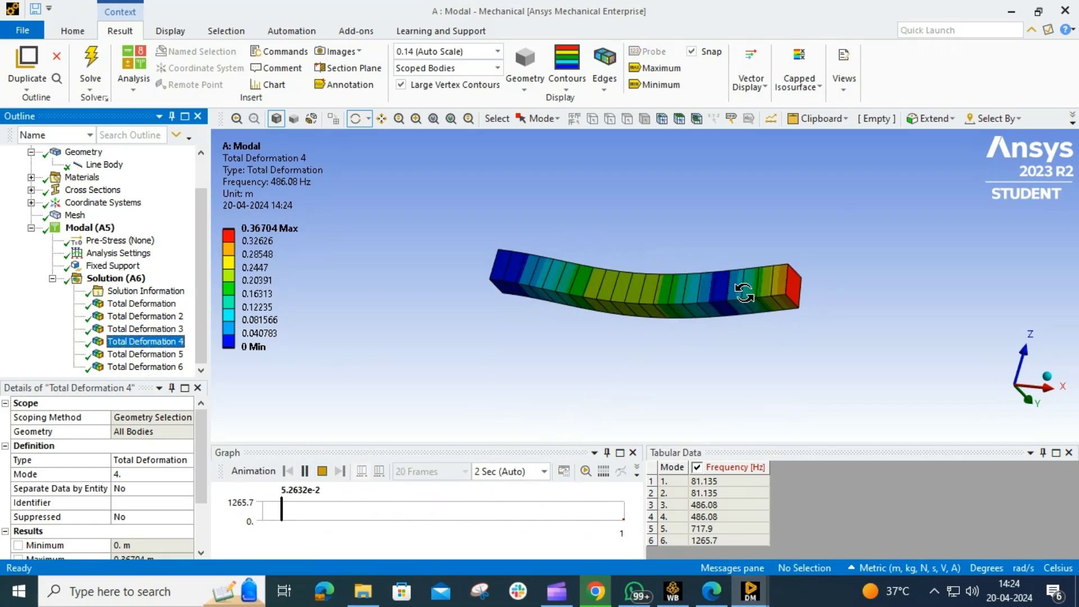
# Step: Animate the mode 3 total deformation and examine the beam's bending from several viewing angles
pyautogui.click(132, 331)
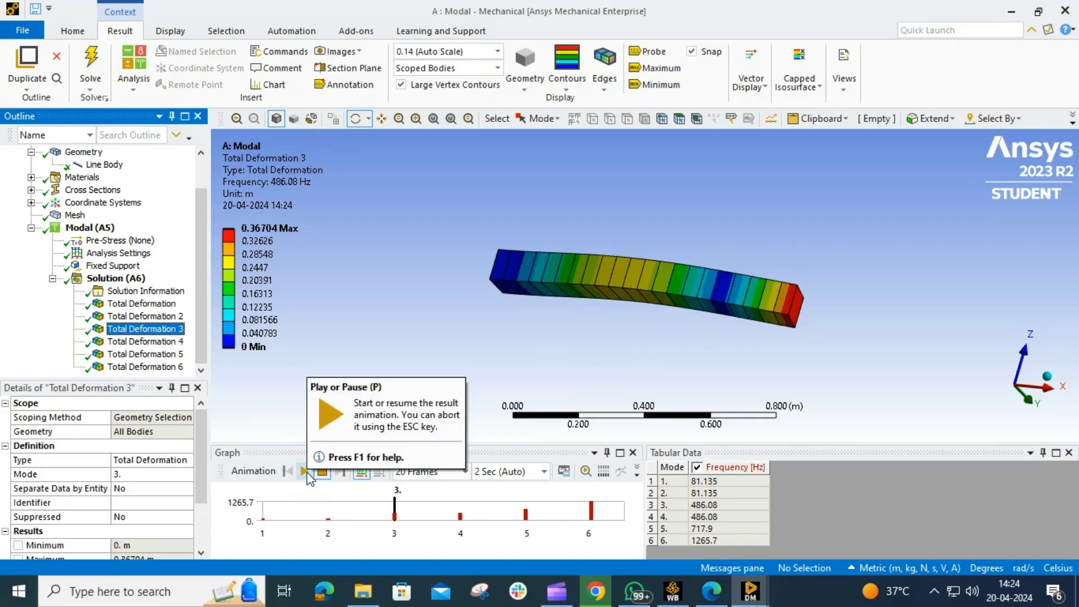
pyautogui.click(307, 473)
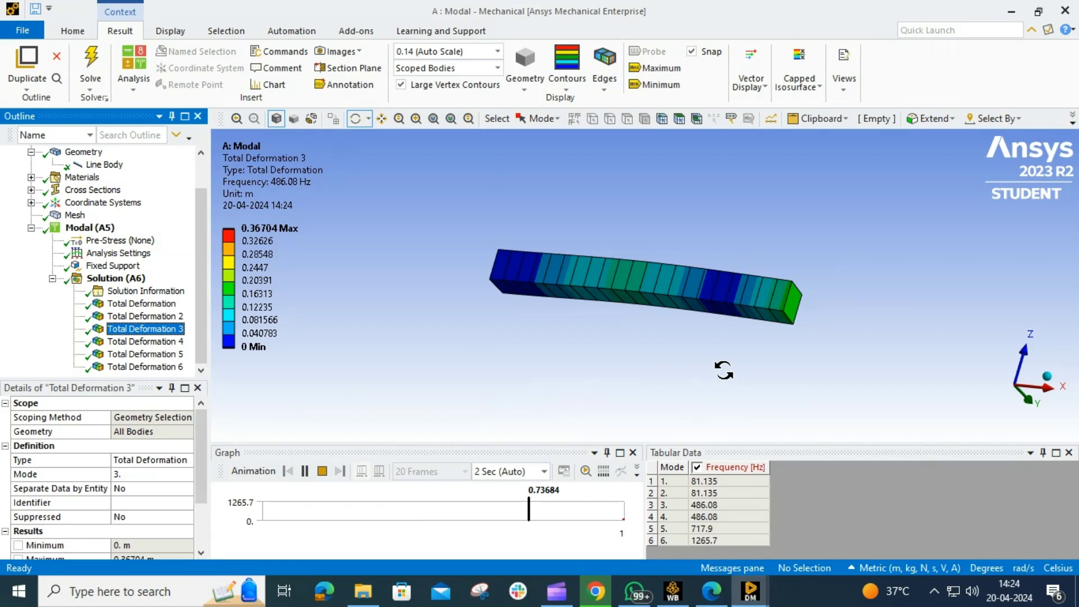
pyautogui.moveTo(724, 370); pyautogui.dragTo(764, 343)
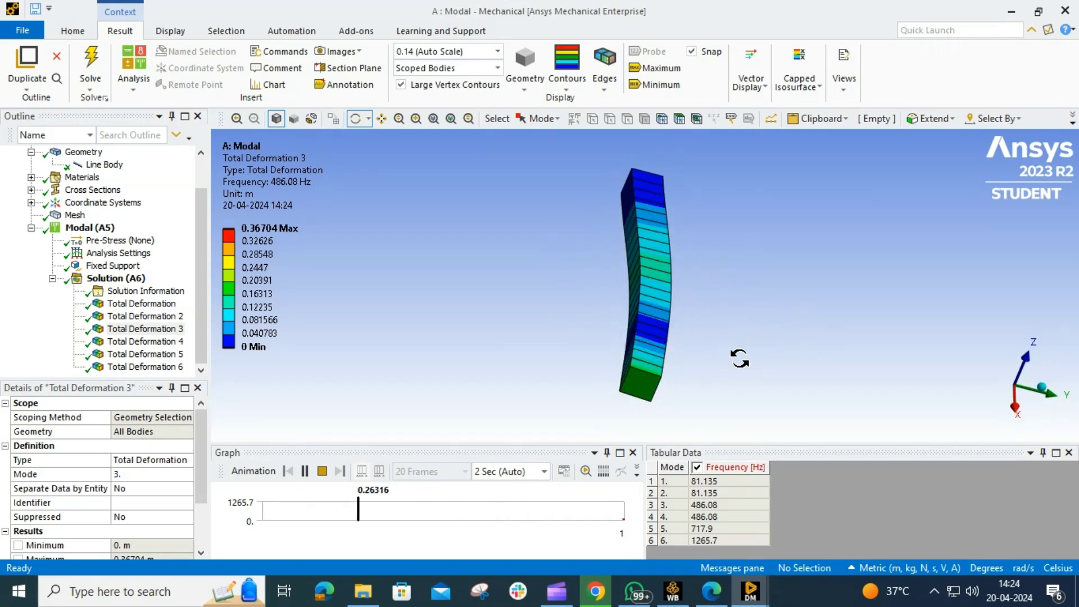
pyautogui.moveTo(776, 326); pyautogui.dragTo(850, 344)
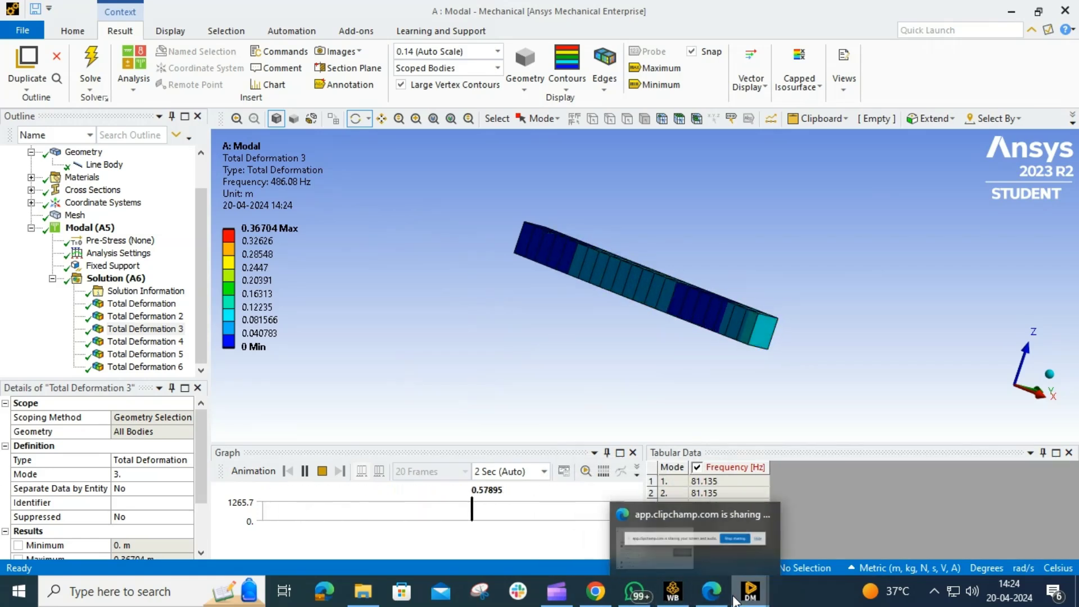
pyautogui.moveTo(713, 599)
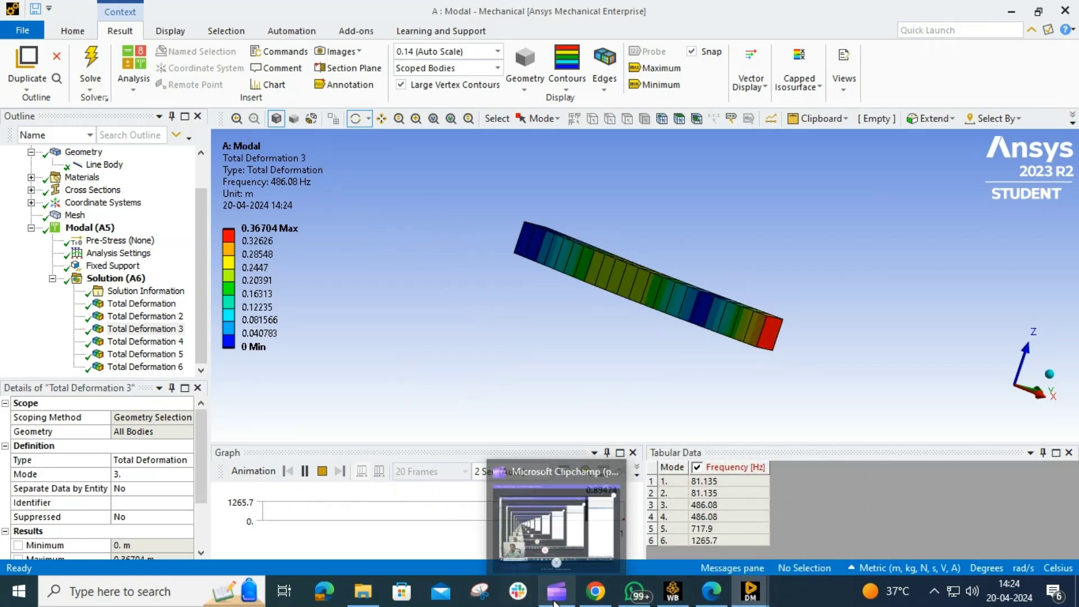